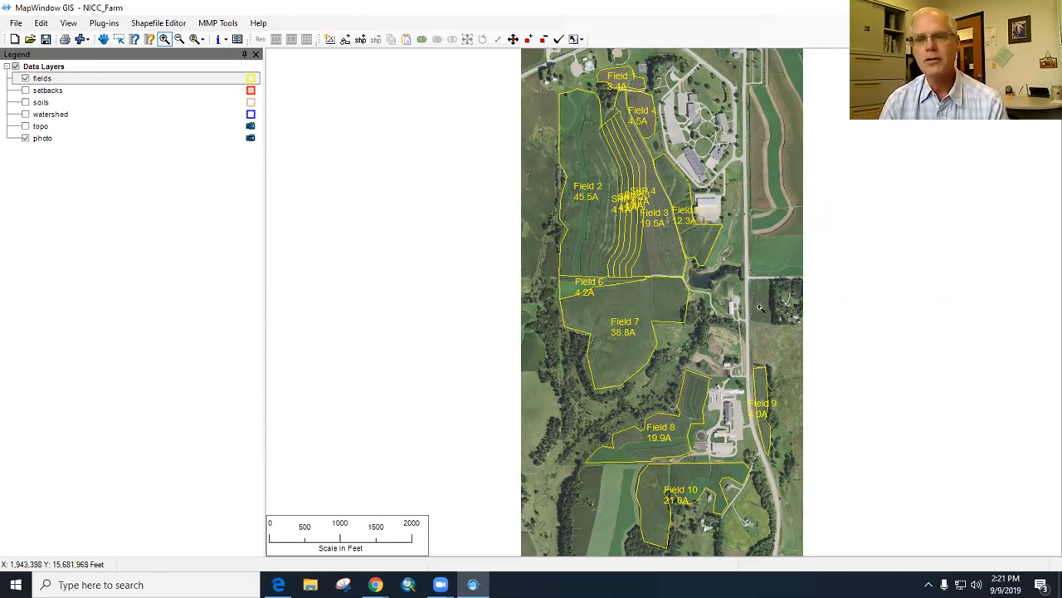
# Hide the fields layer and add a line practice layer named Grass Waterways.
pyautogui.click(26, 78)
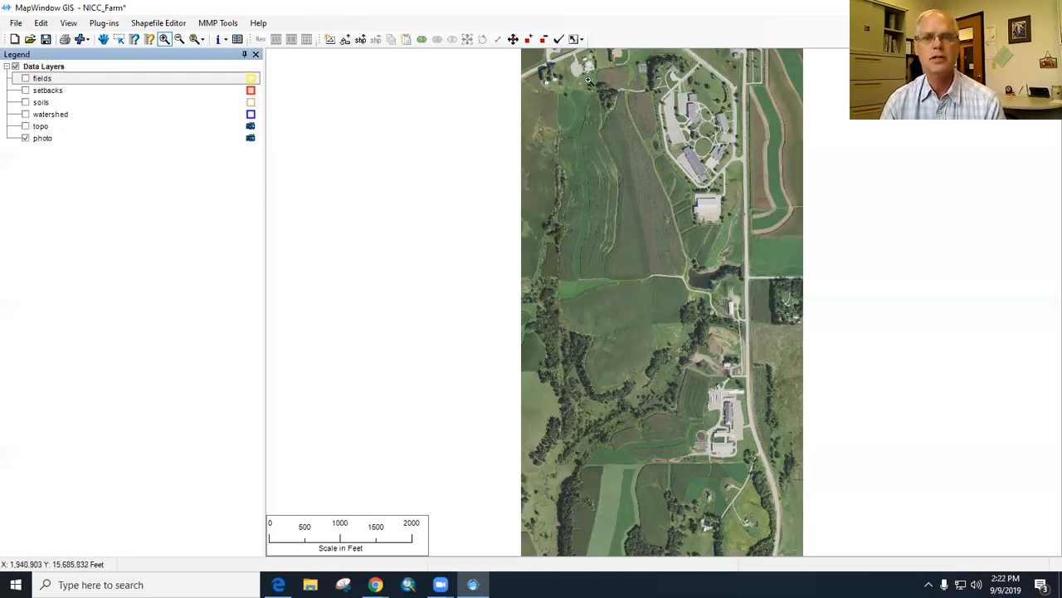
pyautogui.click(758, 295)
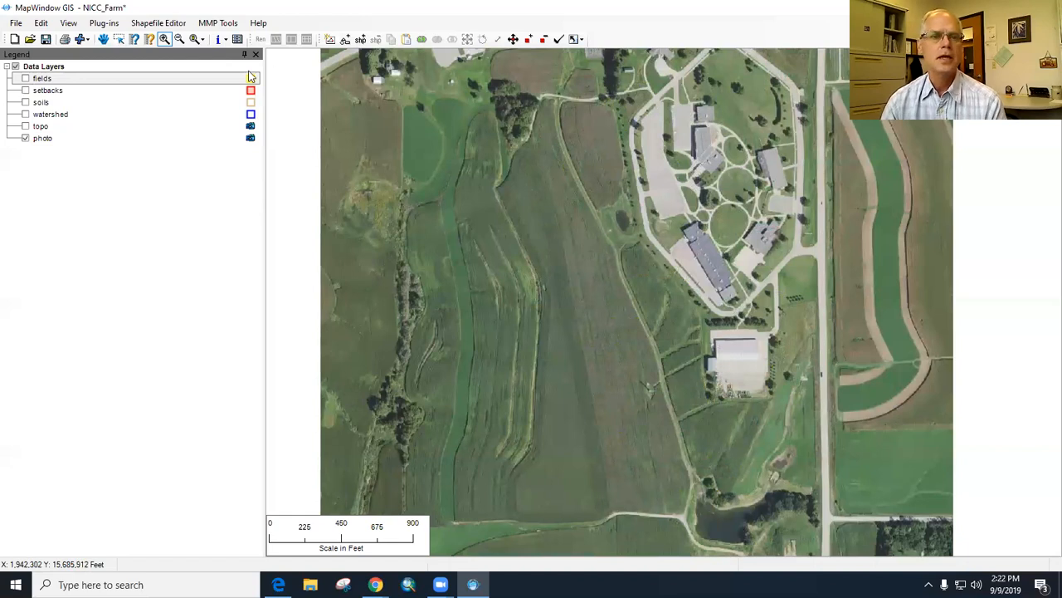
pyautogui.click(210, 25)
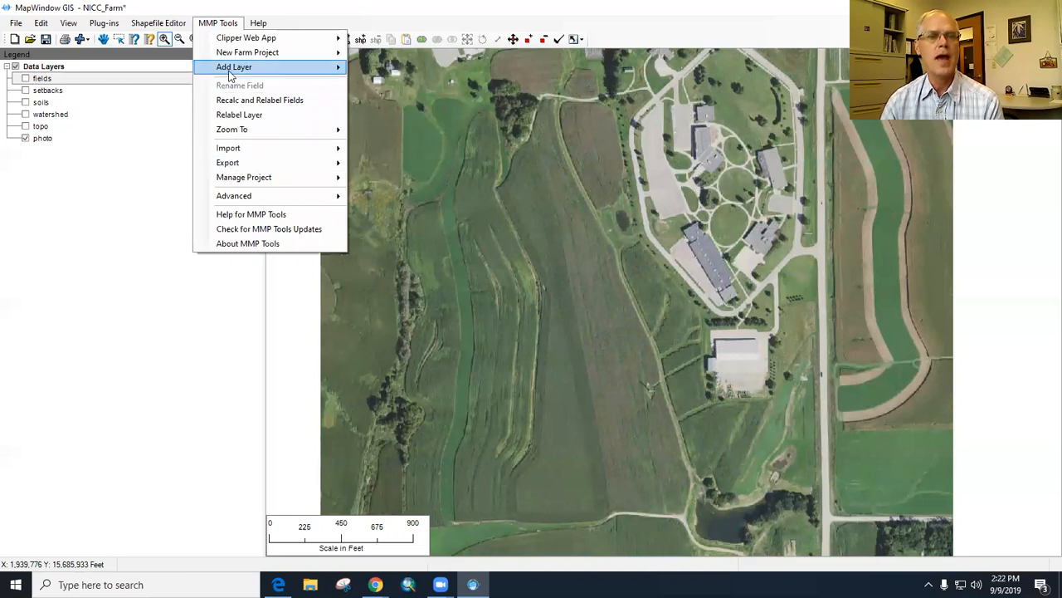
pyautogui.moveTo(232, 73)
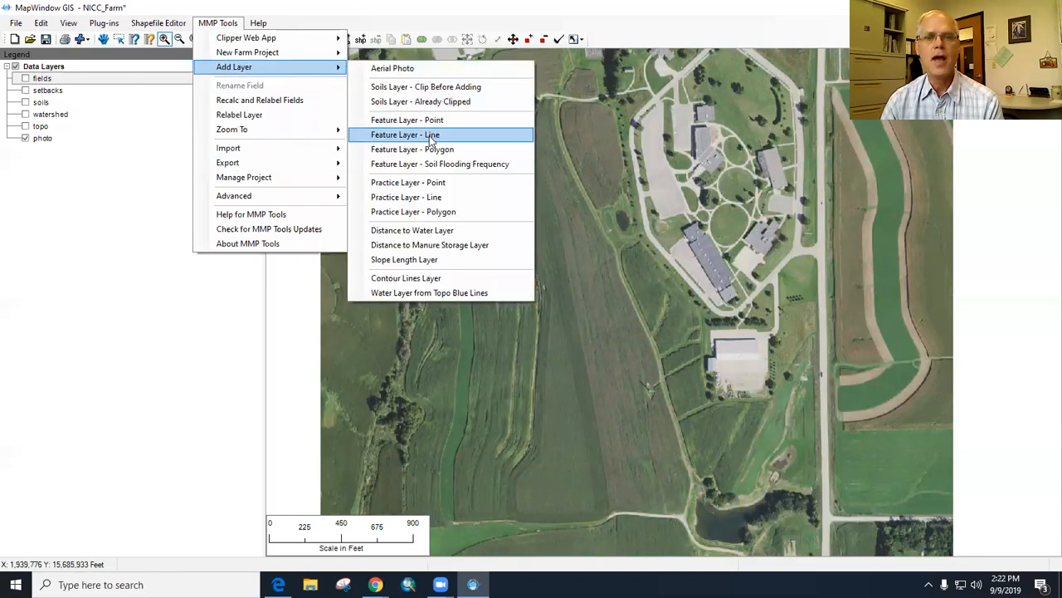
pyautogui.click(427, 200)
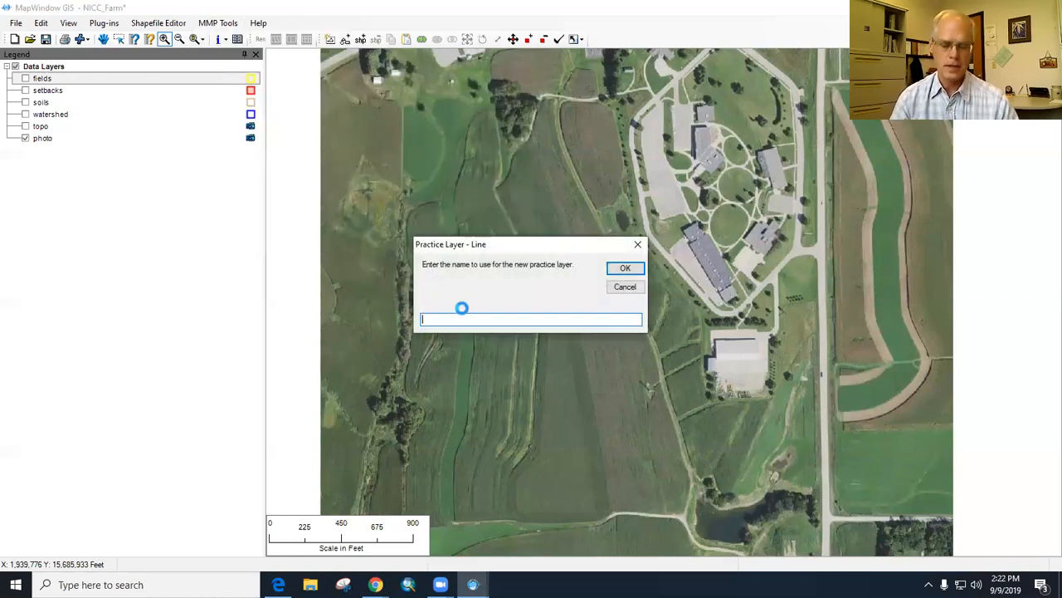
pyautogui.write('Grass Waterways')
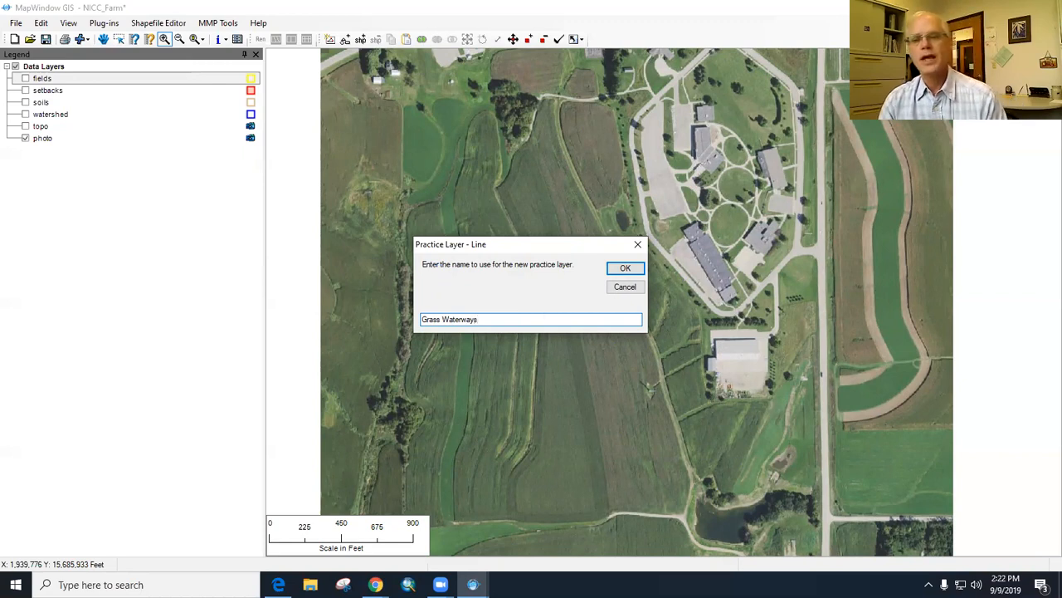
pyautogui.click(623, 267)
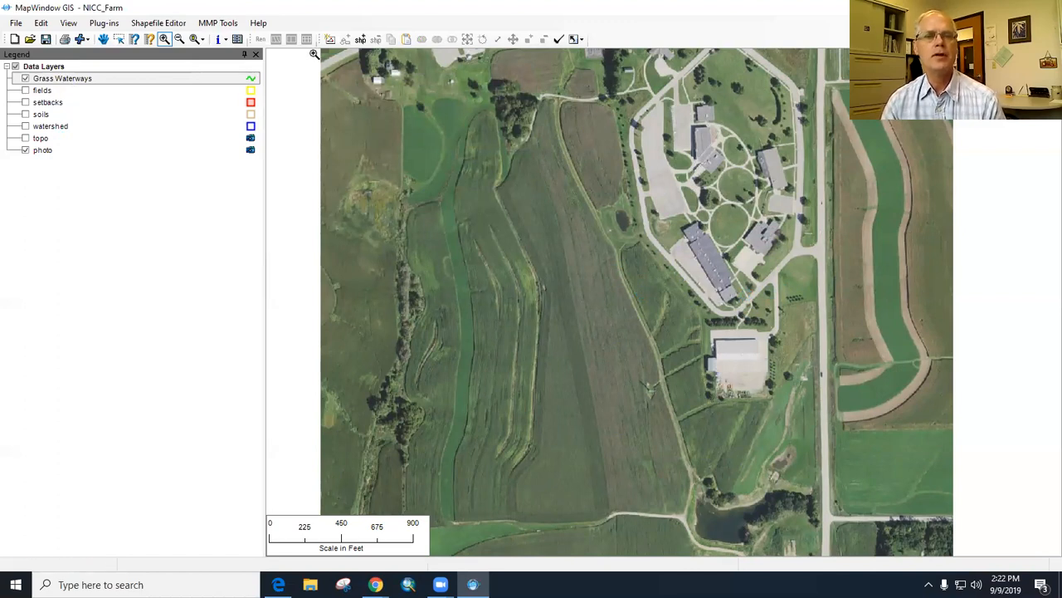
# Draw a waterway line in the Grass Waterways layer, following the grassed channel from the northern fields south to the pond.
pyautogui.click(360, 39)
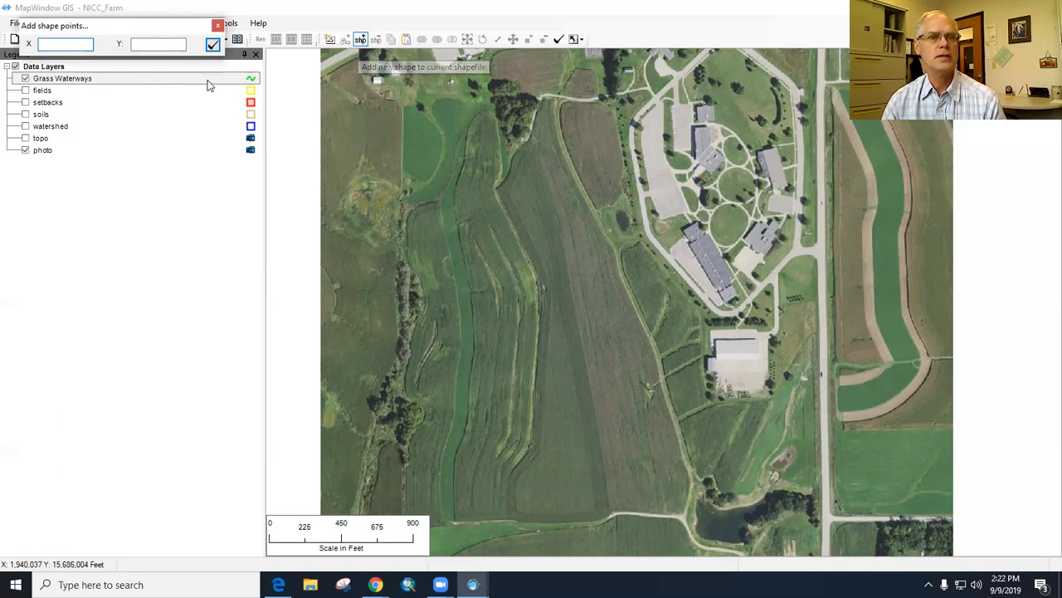
pyautogui.click(566, 63)
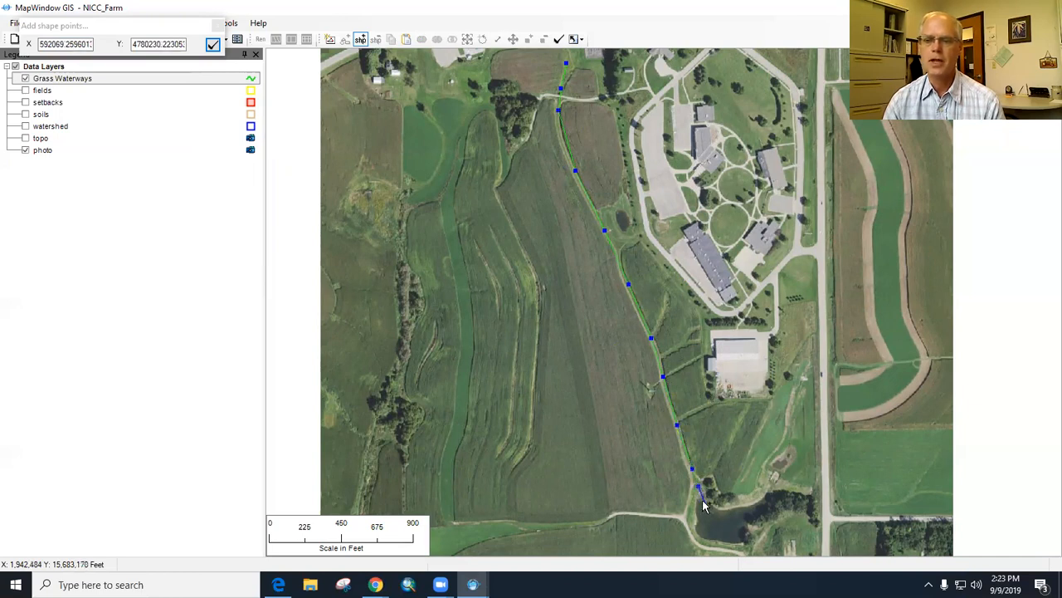
pyautogui.doubleClick(703, 501)
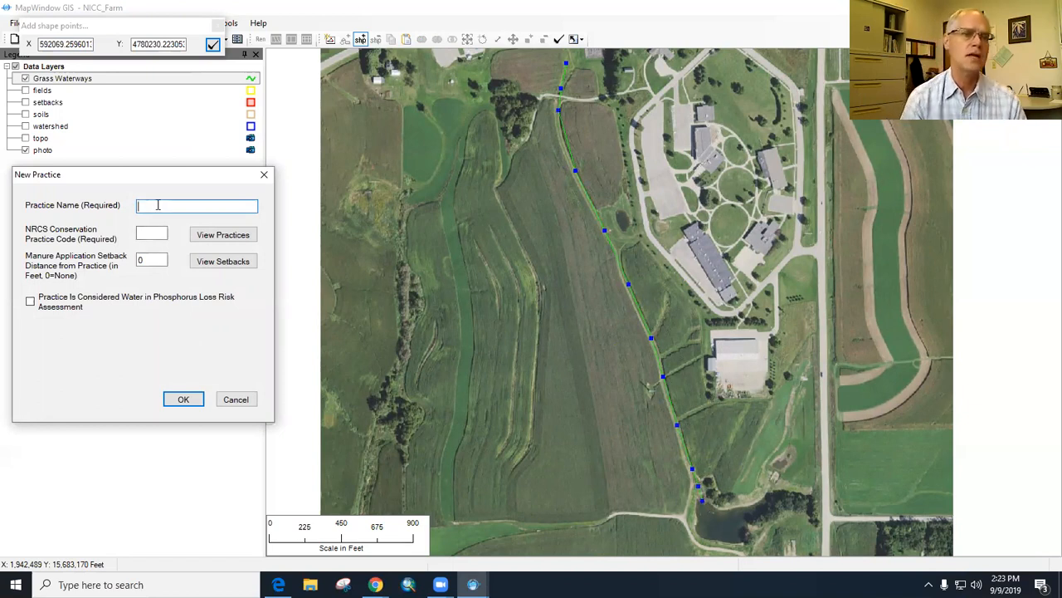
# Name the new practice Grass Waterway 1.
pyautogui.write('Gra')
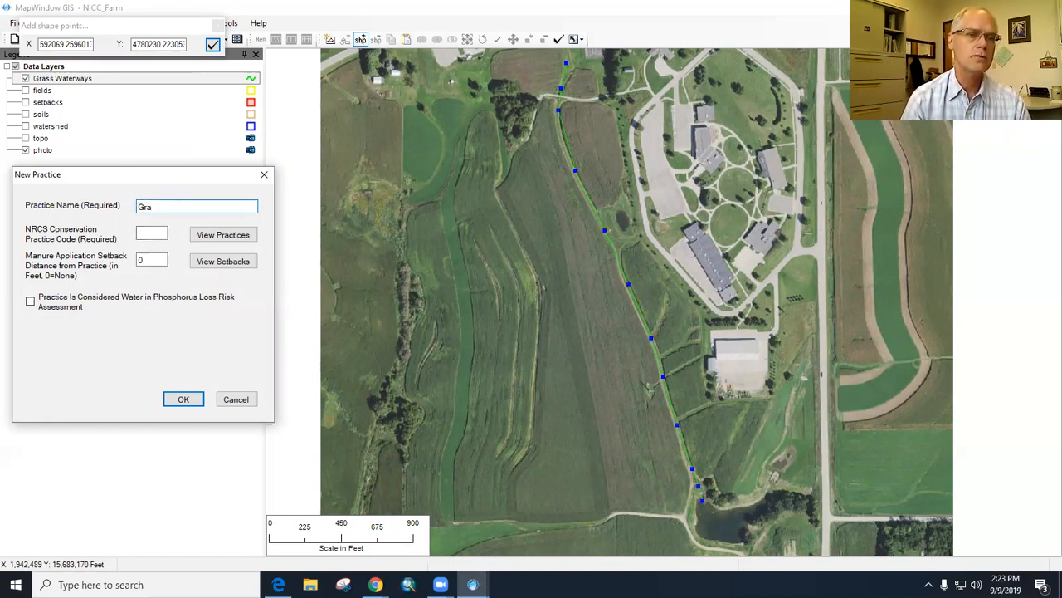
pyautogui.write('ss ')
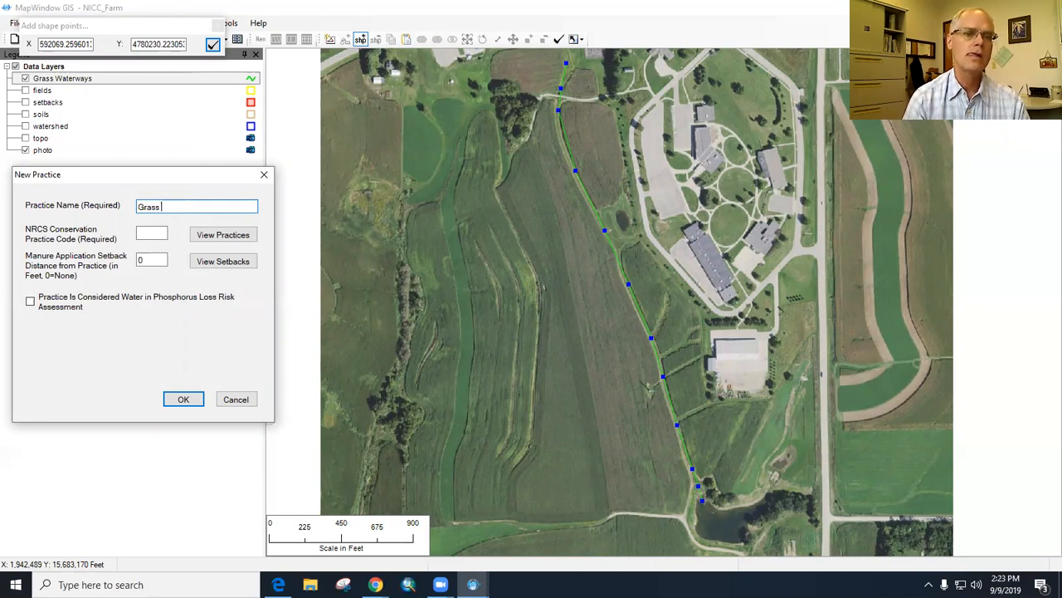
pyautogui.write('Waterwa')
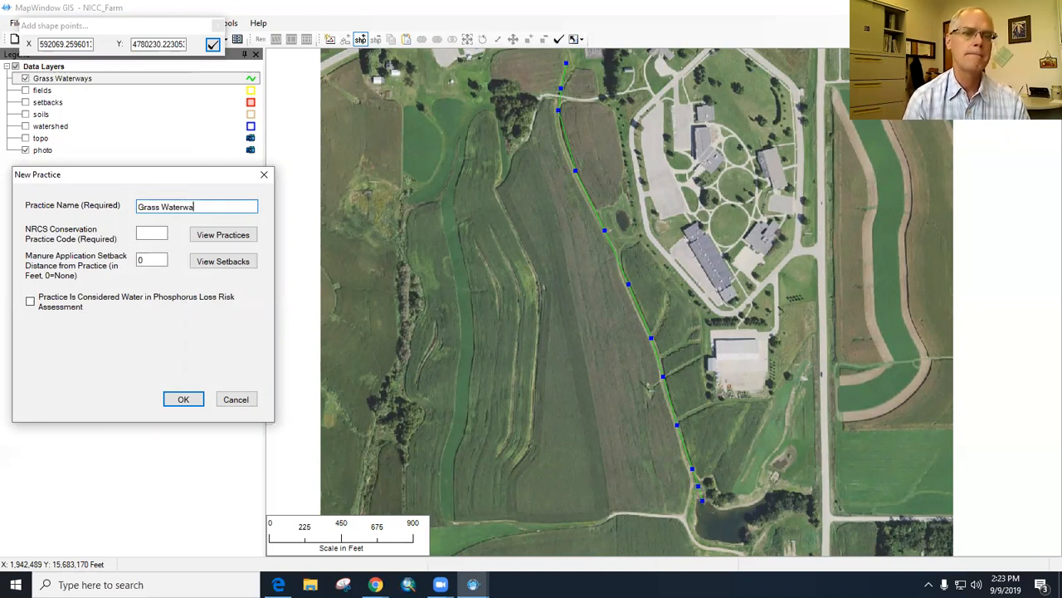
pyautogui.write('y 1')
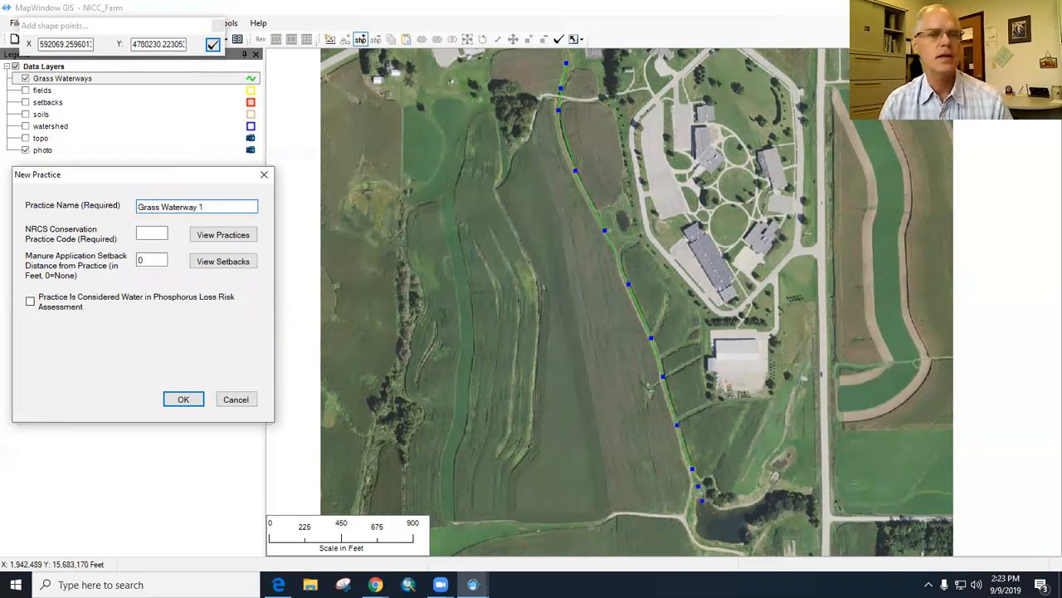
# Delete the word Grass from the practice name and enter it again.
pyautogui.click(162, 207)
pyautogui.press('BackSpace')
pyautogui.press('BackSpace')
pyautogui.press('BackSpace')
pyautogui.press('BackSpace')
pyautogui.press('BackSpace')
pyautogui.press('BackSpace')
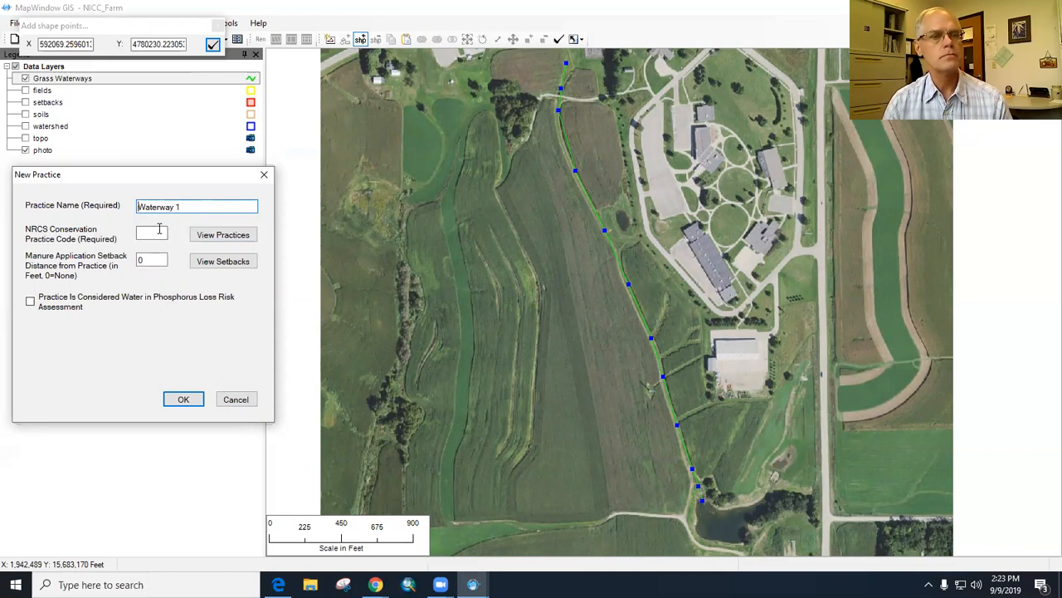
pyautogui.write('Grass')
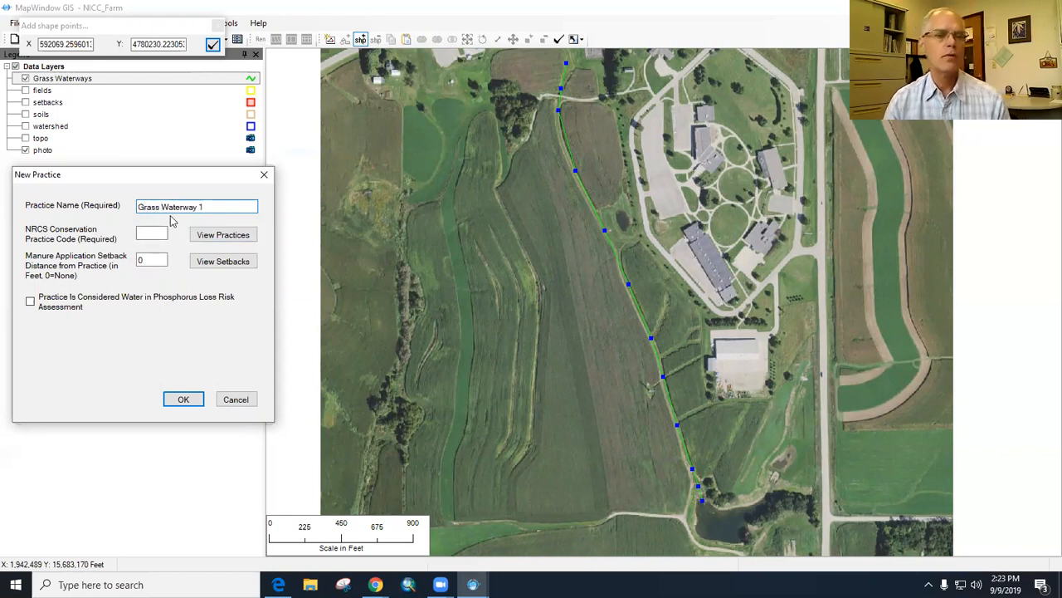
# Look up the Grassed Waterway code in the G-I section of the NRCS national conservation practice standards.
pyautogui.click(232, 236)
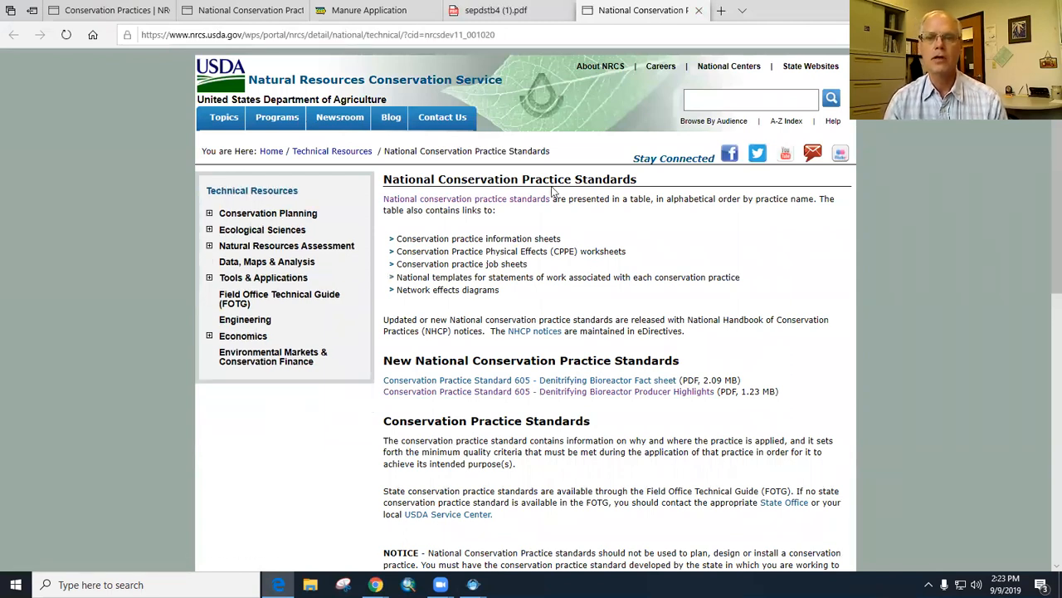
pyautogui.click(472, 204)
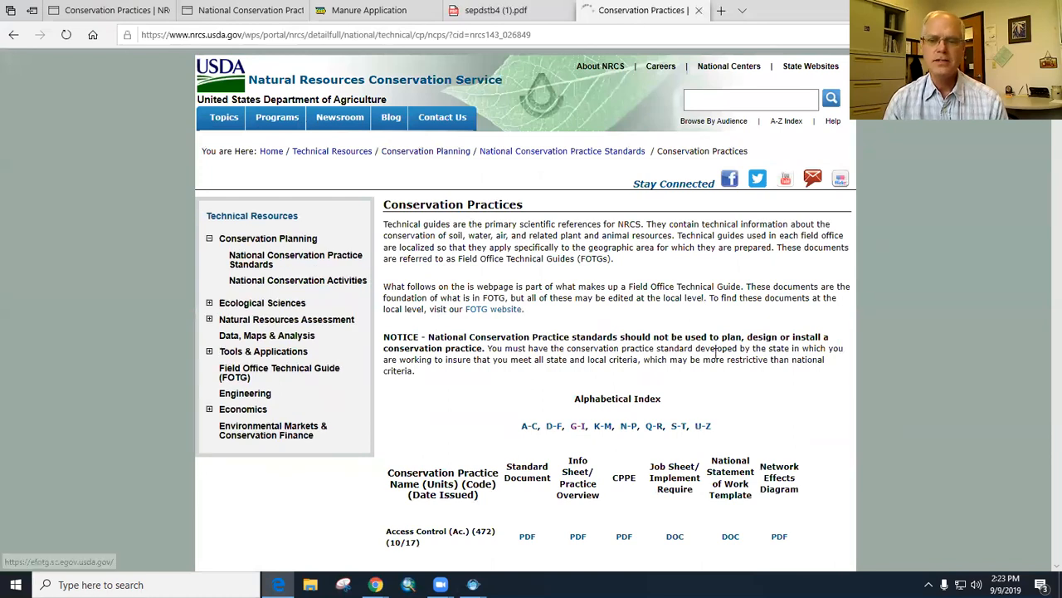
pyautogui.scroll(-3, 515, 415)
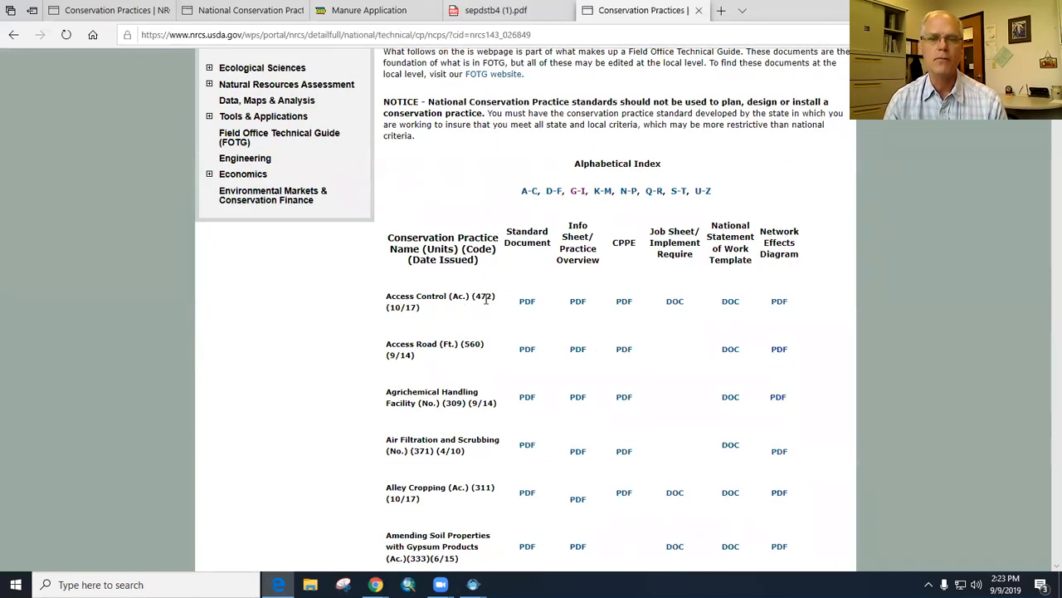
pyautogui.click(575, 194)
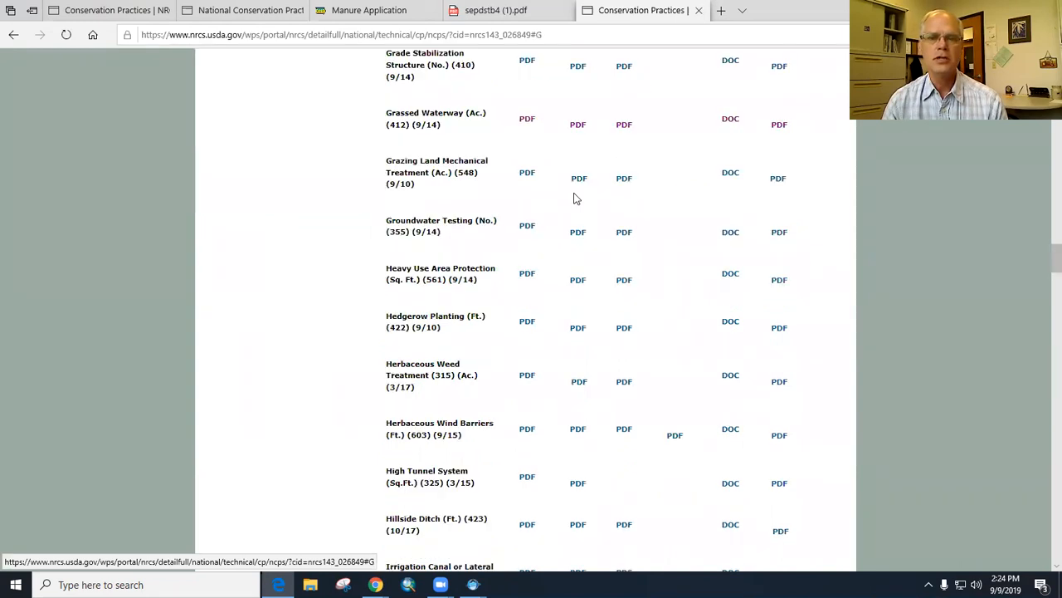
pyautogui.doubleClick(399, 124)
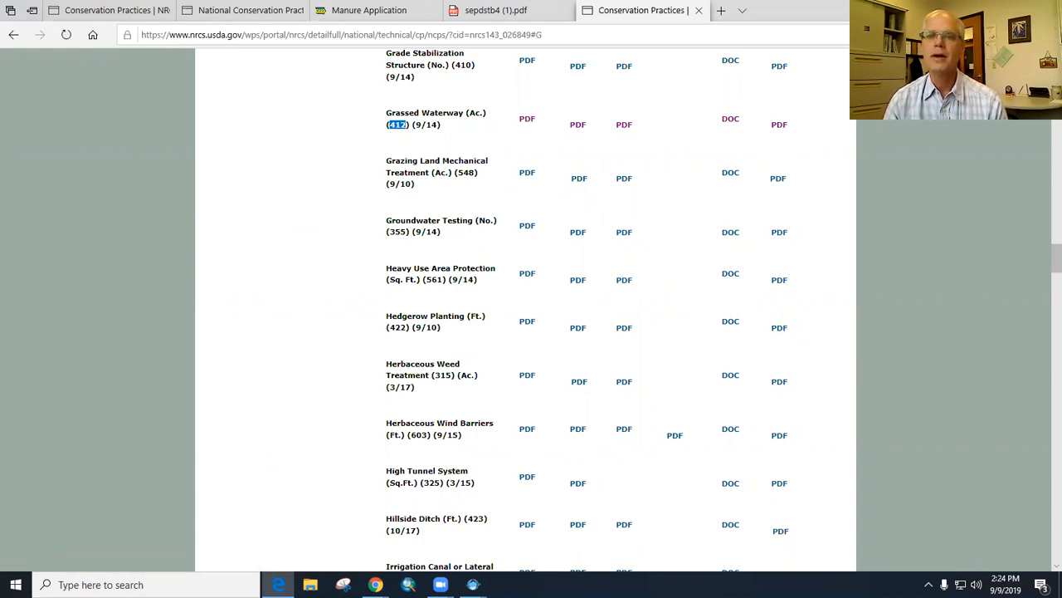
# Return to the New Practice form in MapWindow GIS and set the NRCS conservation practice code to 412.
pyautogui.hotkey('alt', 'Tab')
pyautogui.click(151, 232)
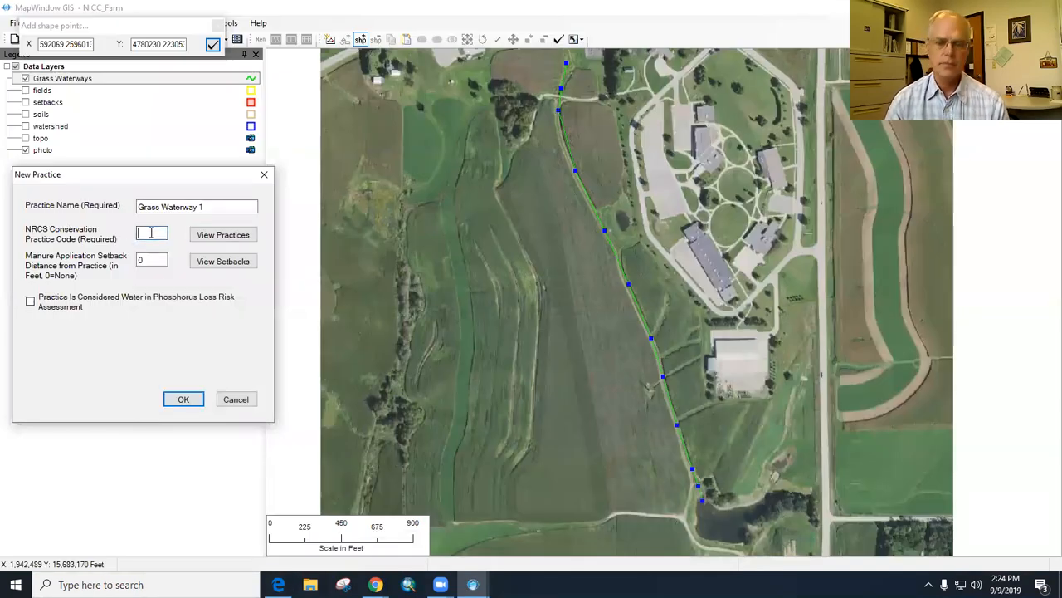
pyautogui.write('412')
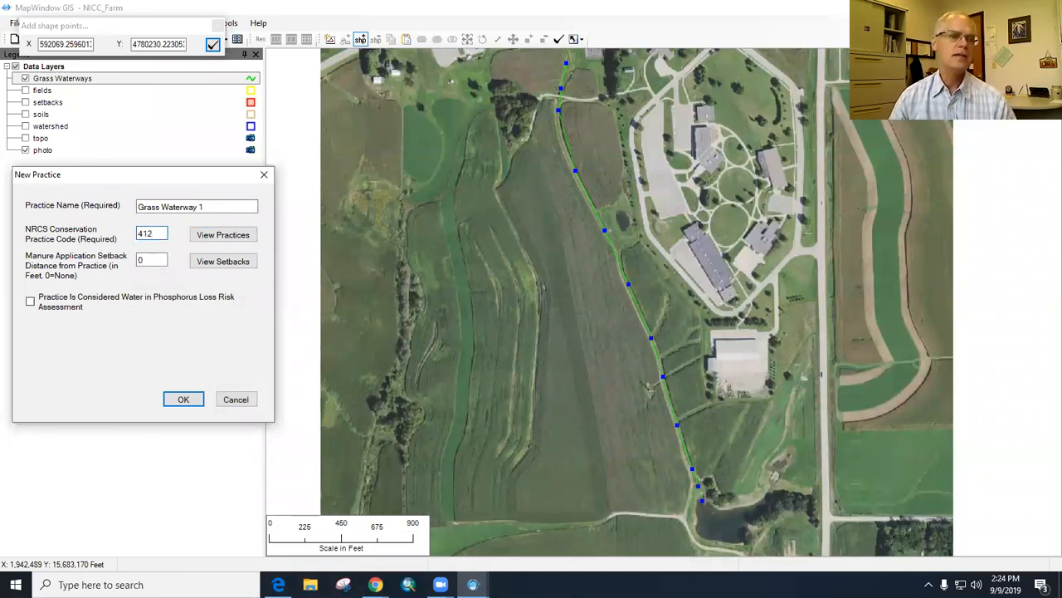
# Check the online manure setback reference, close its page and return to the New Practice form.
pyautogui.click(224, 262)
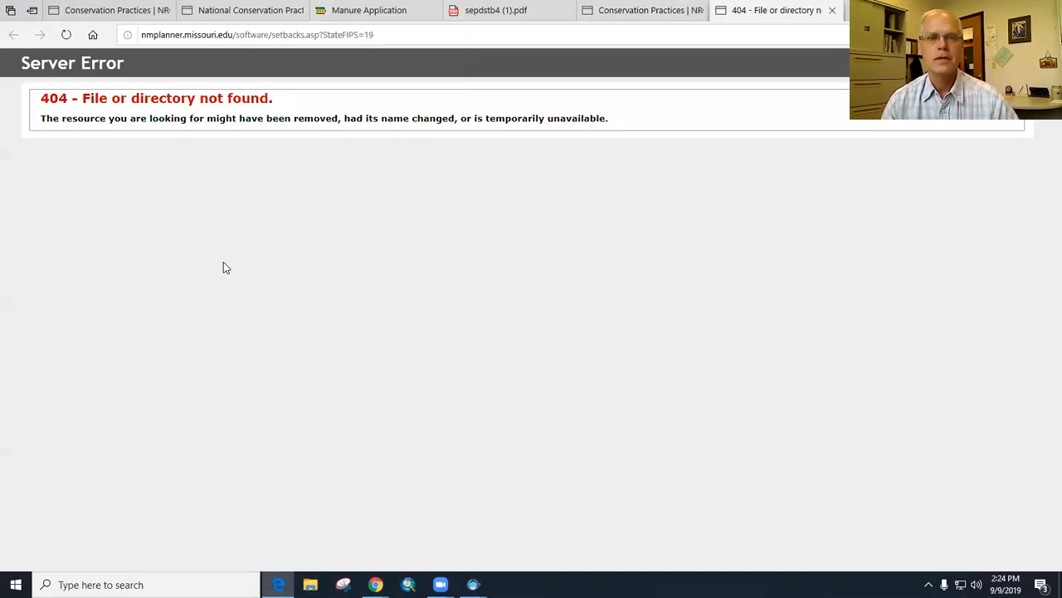
pyautogui.click(832, 10)
pyautogui.hotkey('alt', 'Tab')
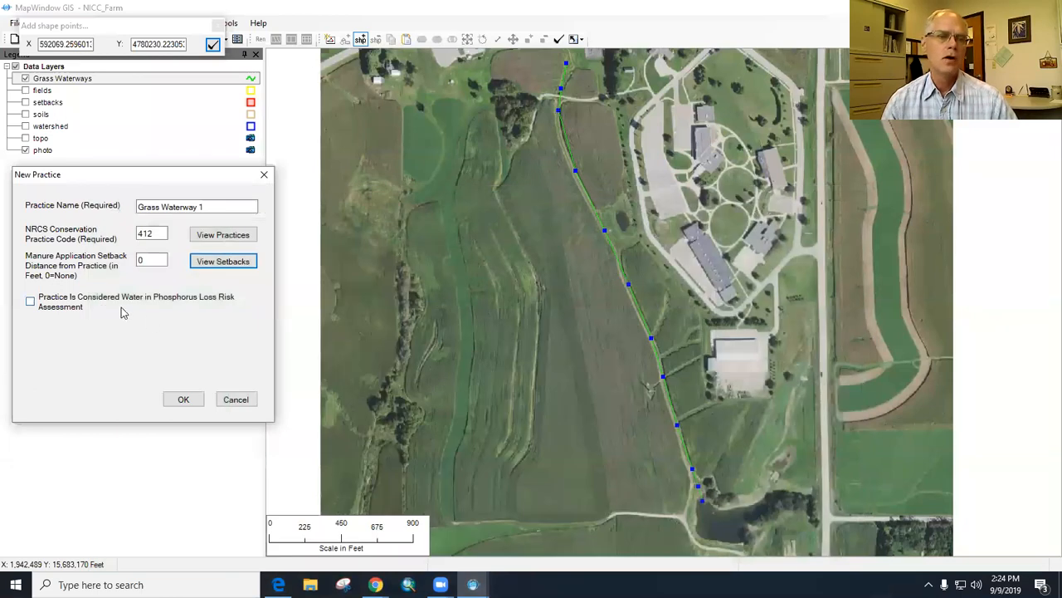
# Set the manure application setback distance to 50 feet and save the new waterway practice.
pyautogui.click(157, 261)
pyautogui.doubleClick(157, 262)
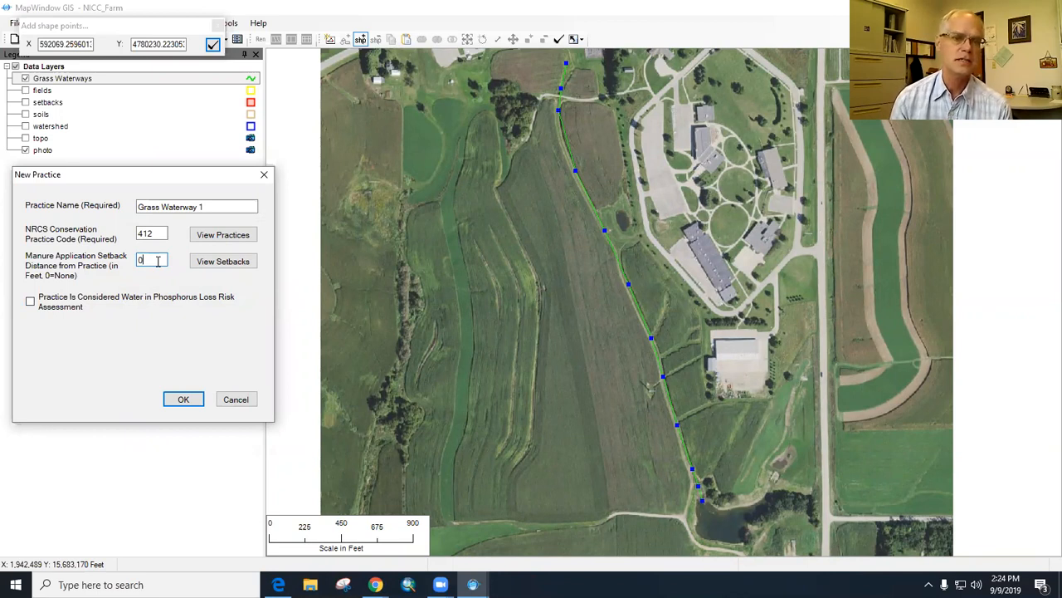
pyautogui.press('BackSpace')
pyautogui.write('5')
pyautogui.press('BackSpace')
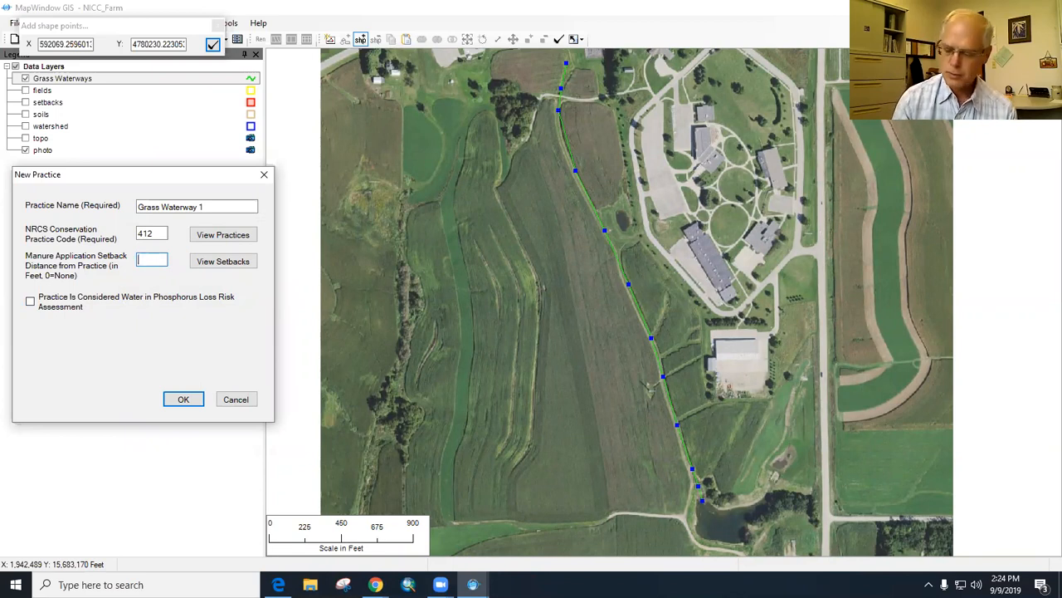
pyautogui.write('200')
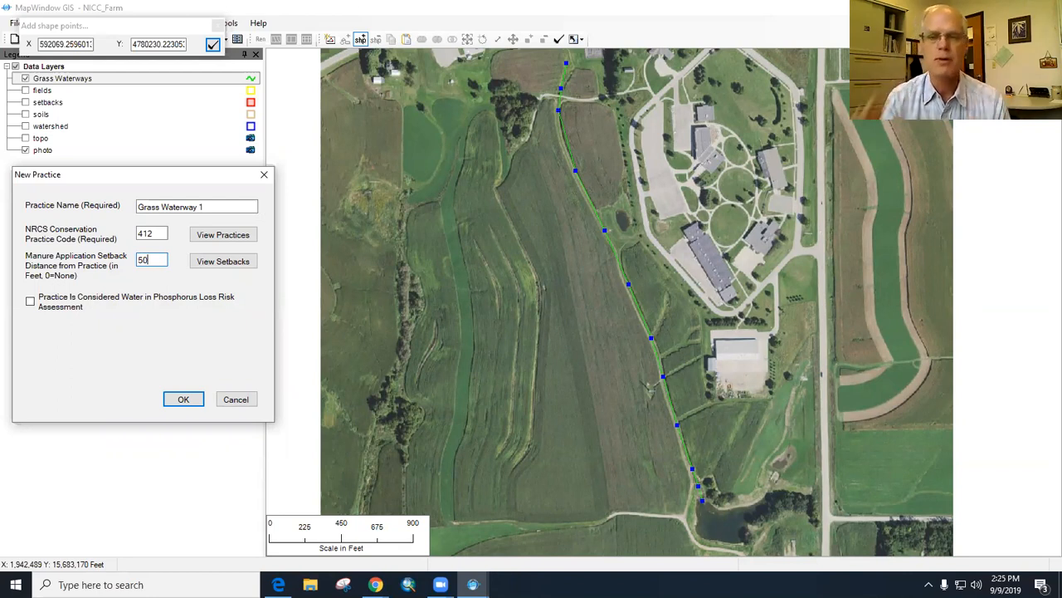
pyautogui.click(183, 401)
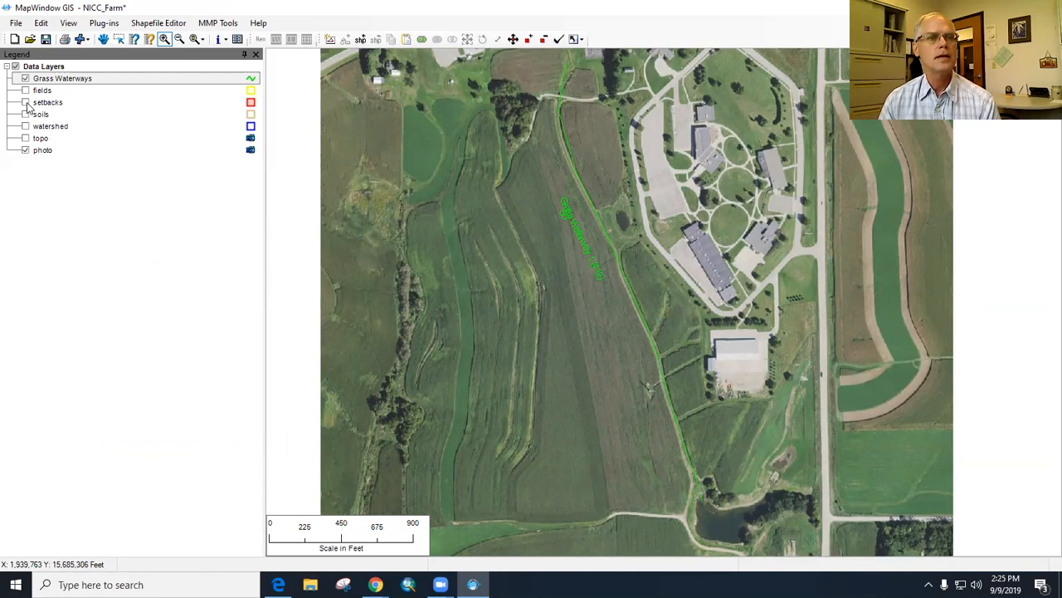
# Show the setbacks layer and add a polygon practice layer named Farm Pond.
pyautogui.click(26, 102)
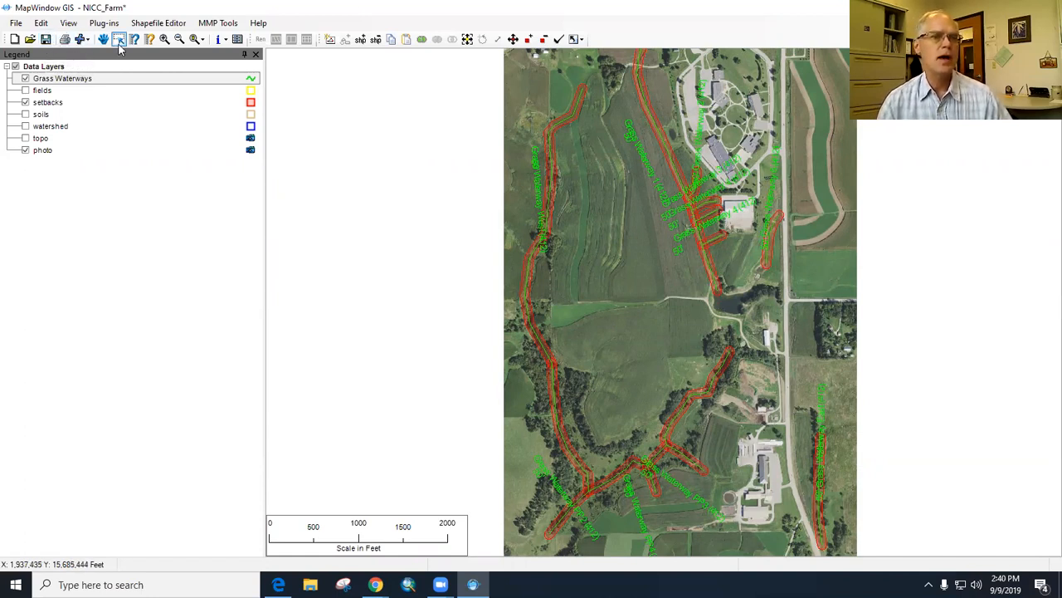
pyautogui.click(164, 39)
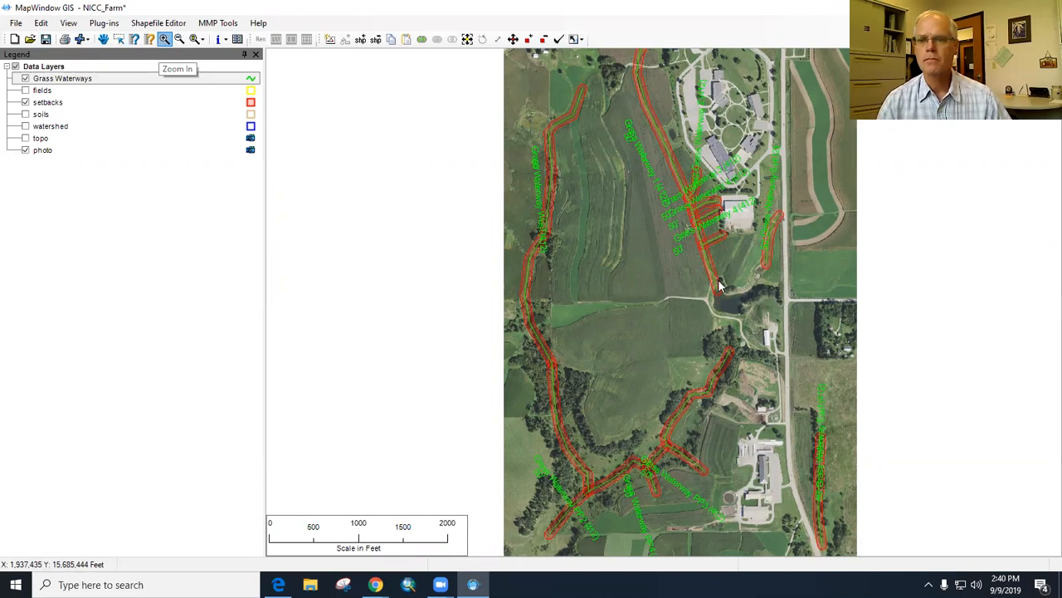
pyautogui.moveTo(670, 240); pyautogui.dragTo(809, 341)
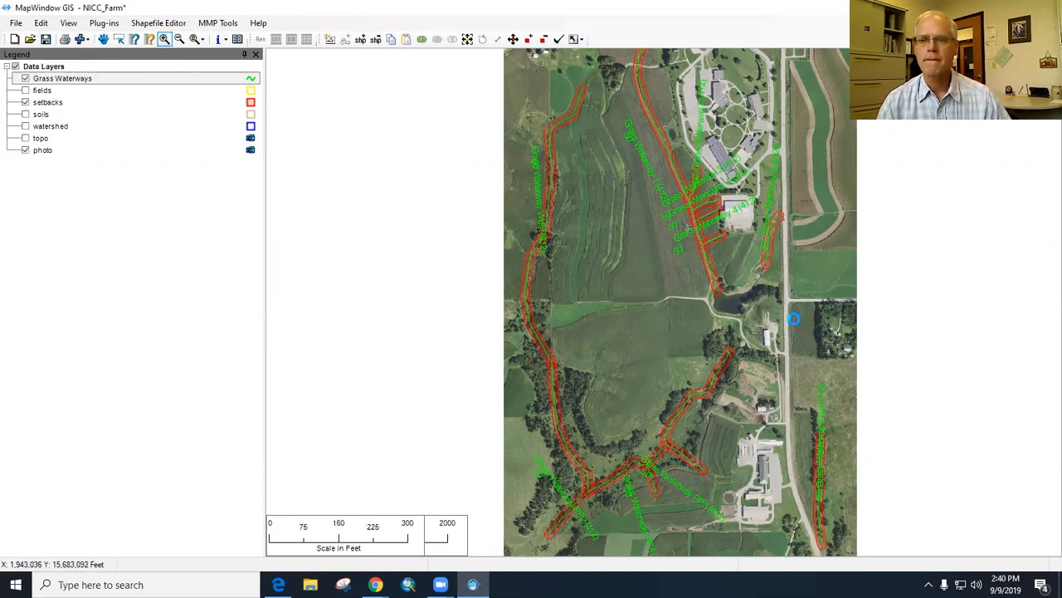
pyautogui.click(214, 26)
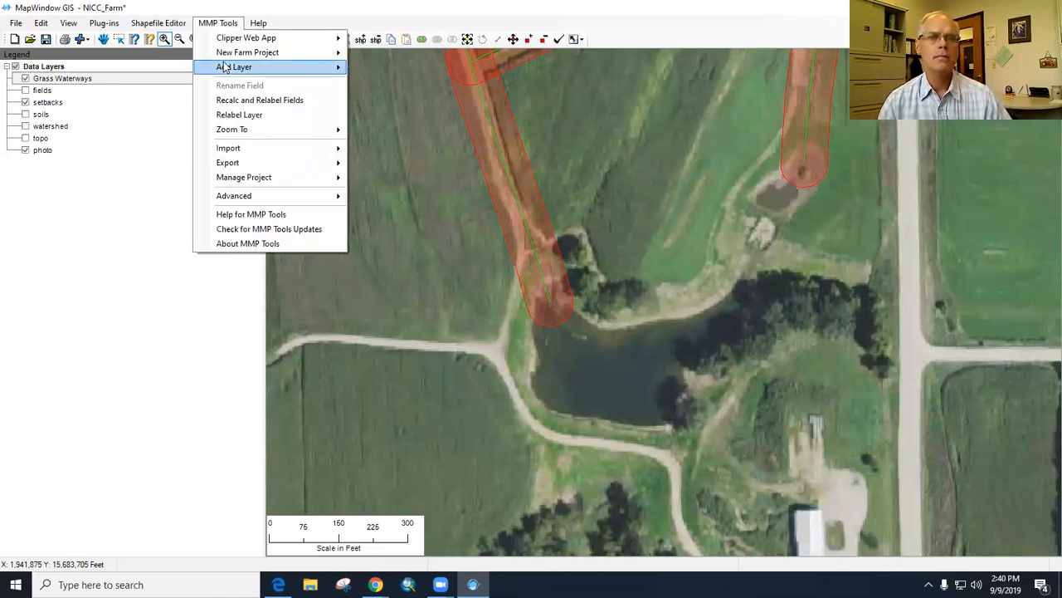
pyautogui.moveTo(225, 66)
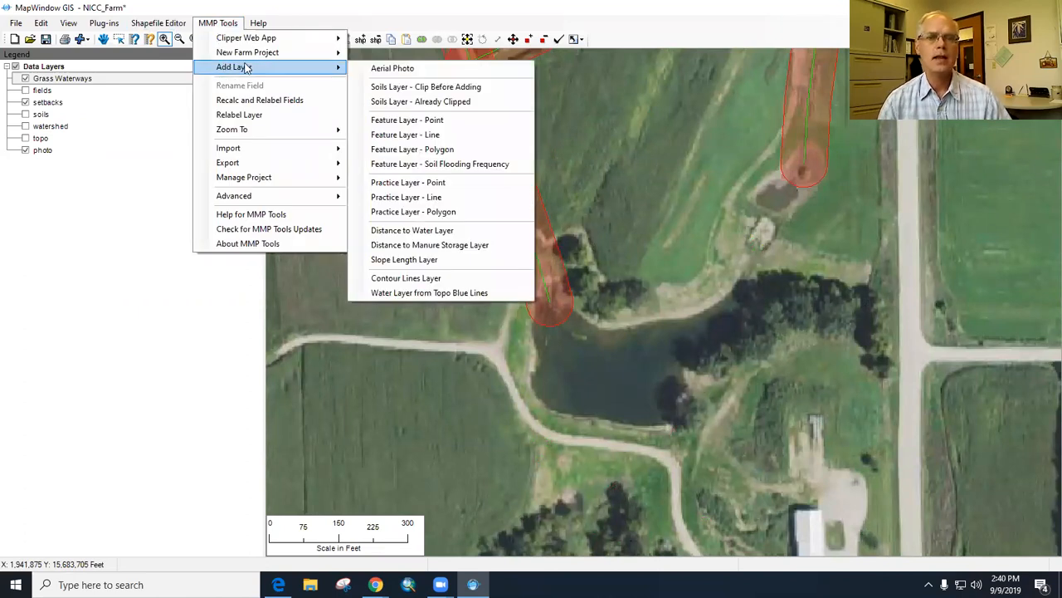
pyautogui.click(419, 215)
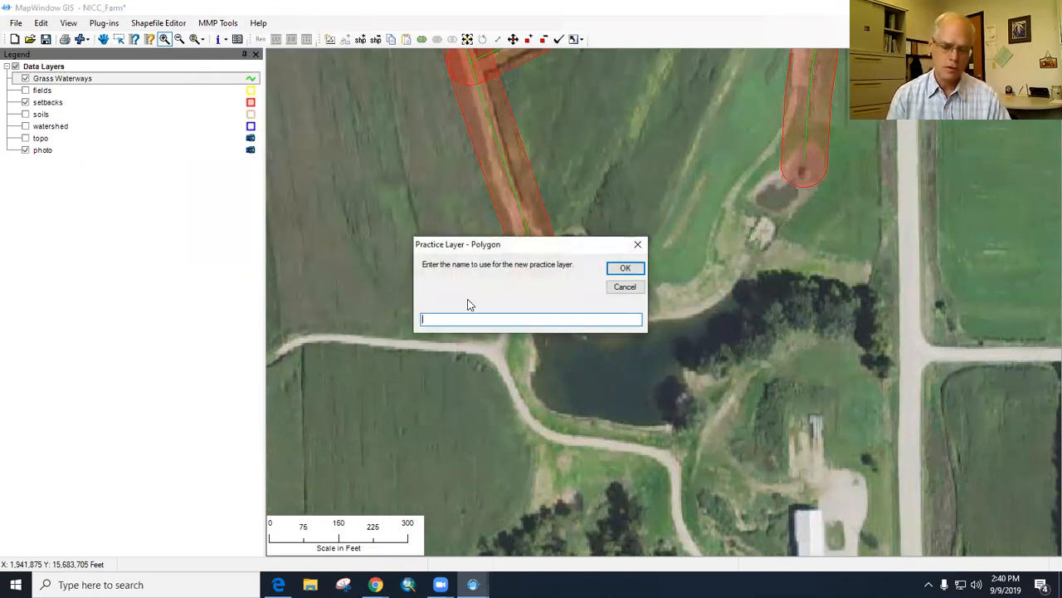
pyautogui.write('Farm Pond')
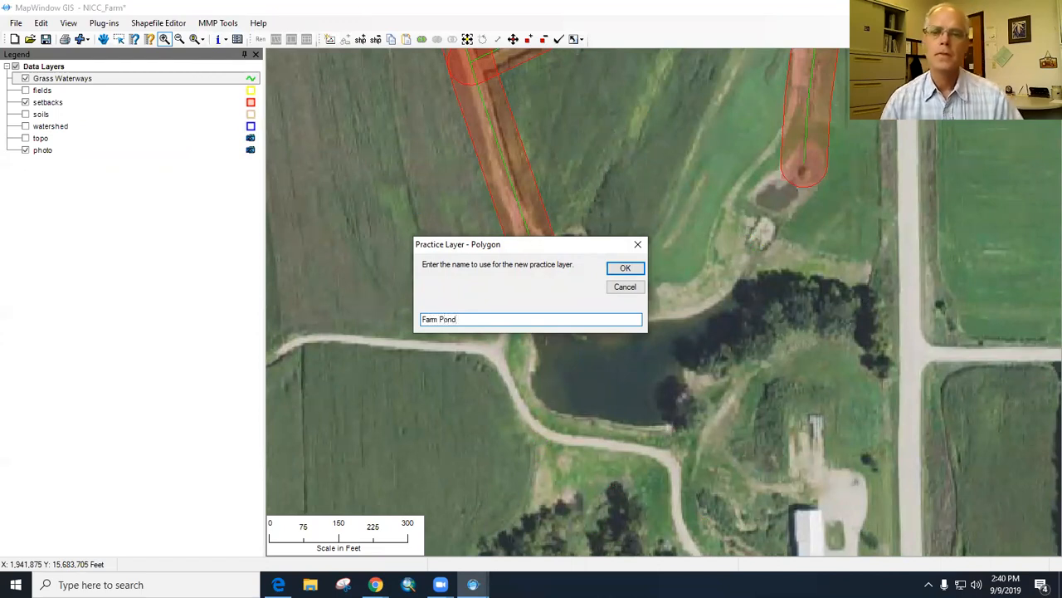
pyautogui.click(628, 268)
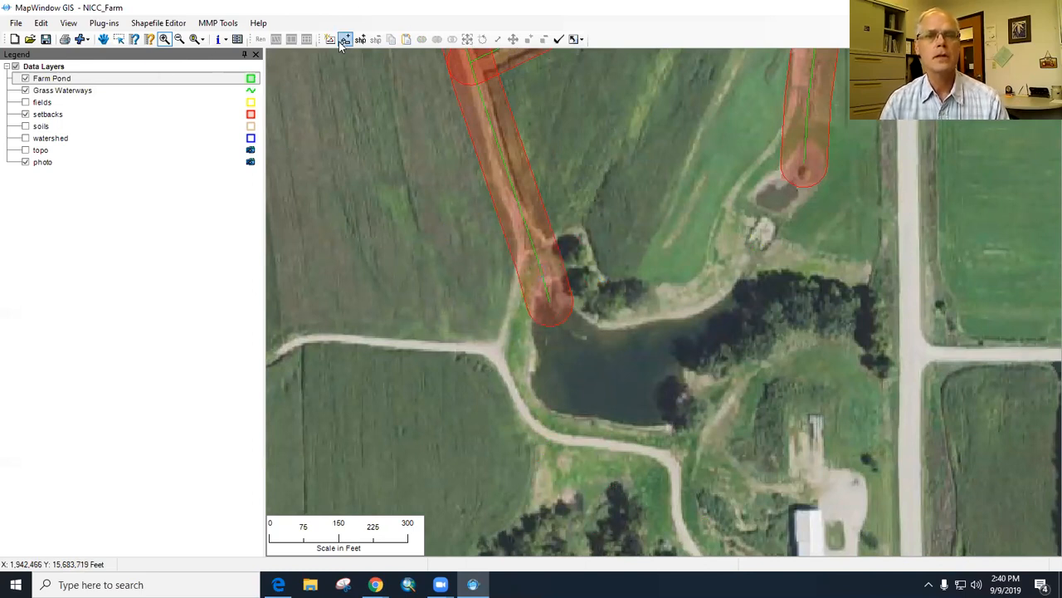
# Trace the shoreline of the pond below the waterway as a new polygon in the Farm Pond layer.
pyautogui.click(361, 40)
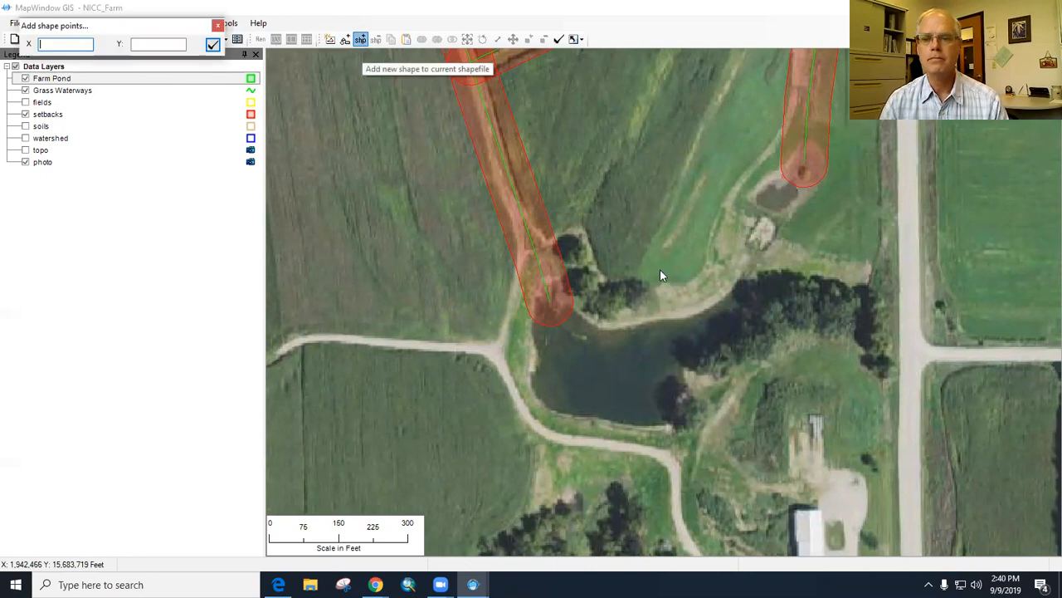
pyautogui.click(536, 299)
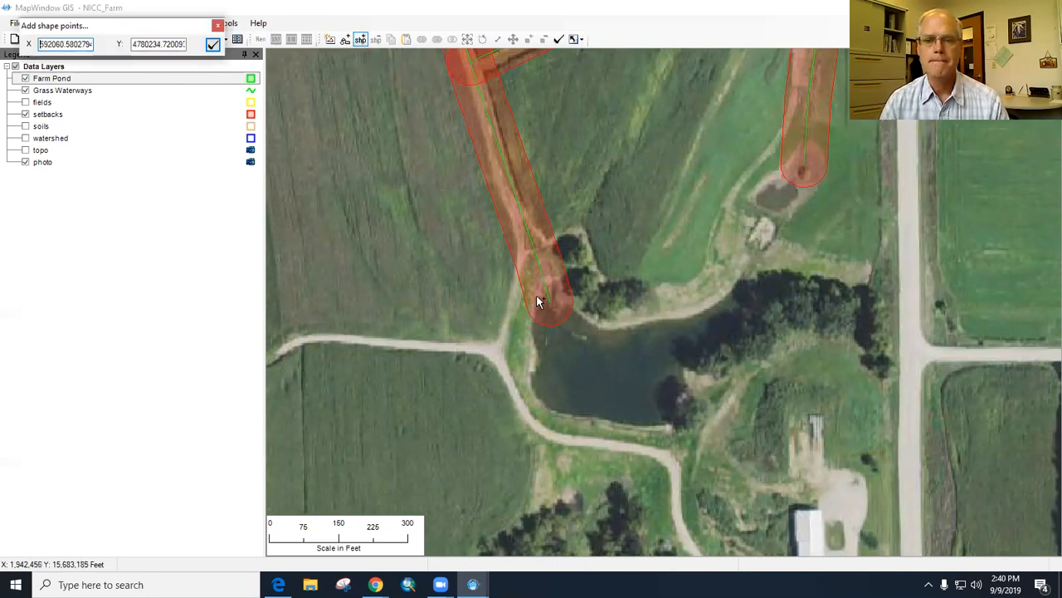
pyautogui.click(535, 362)
pyautogui.click(553, 411)
pyautogui.click(664, 425)
pyautogui.click(683, 408)
pyautogui.click(747, 338)
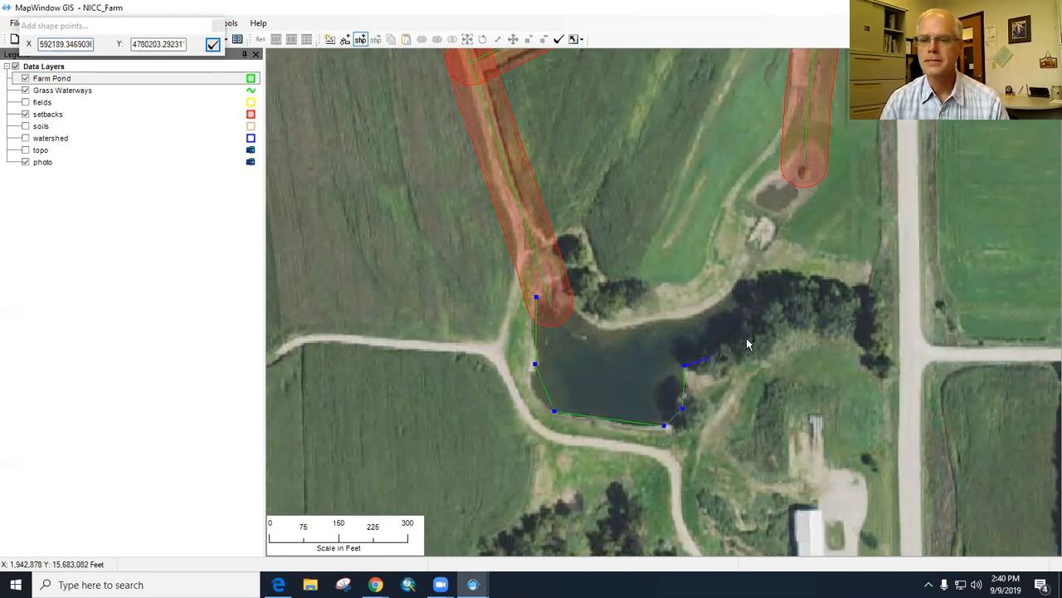
pyautogui.click(782, 328)
pyautogui.click(780, 307)
pyautogui.click(761, 282)
pyautogui.click(741, 273)
pyautogui.click(655, 320)
pyautogui.click(610, 328)
pyautogui.click(568, 301)
pyautogui.rightClick(543, 287)
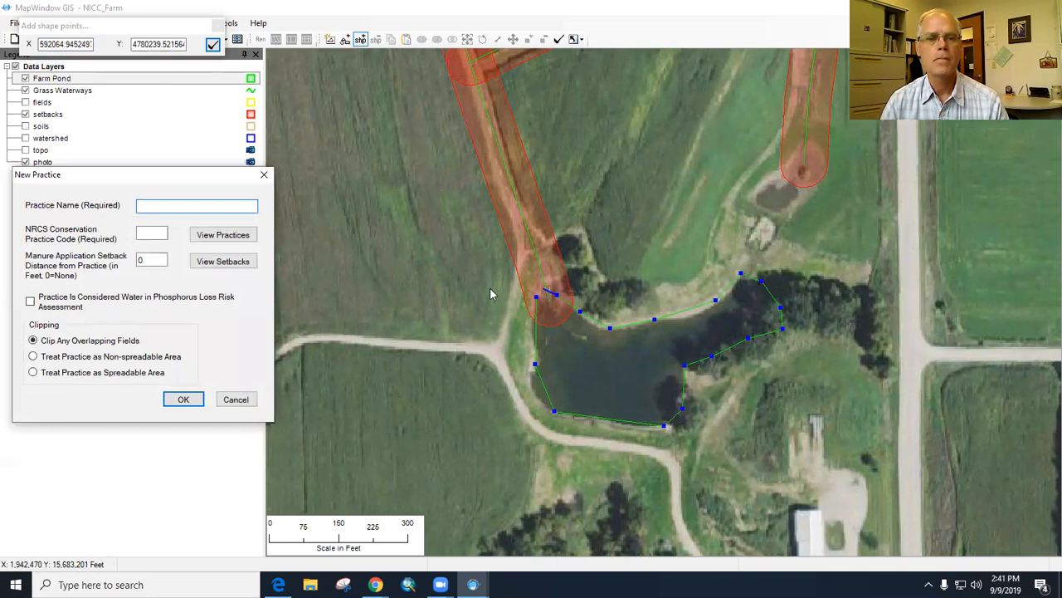
# Name the new practice Farm Pond and look up the Pond code in the NRCS national conservation practice standards.
pyautogui.write('Farm Pond')
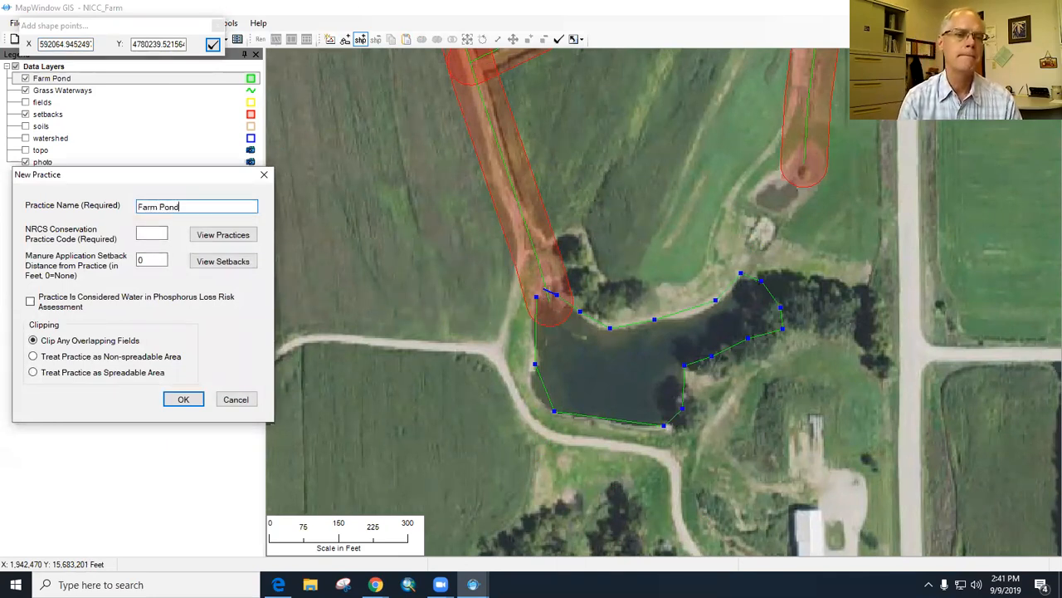
pyautogui.click(218, 236)
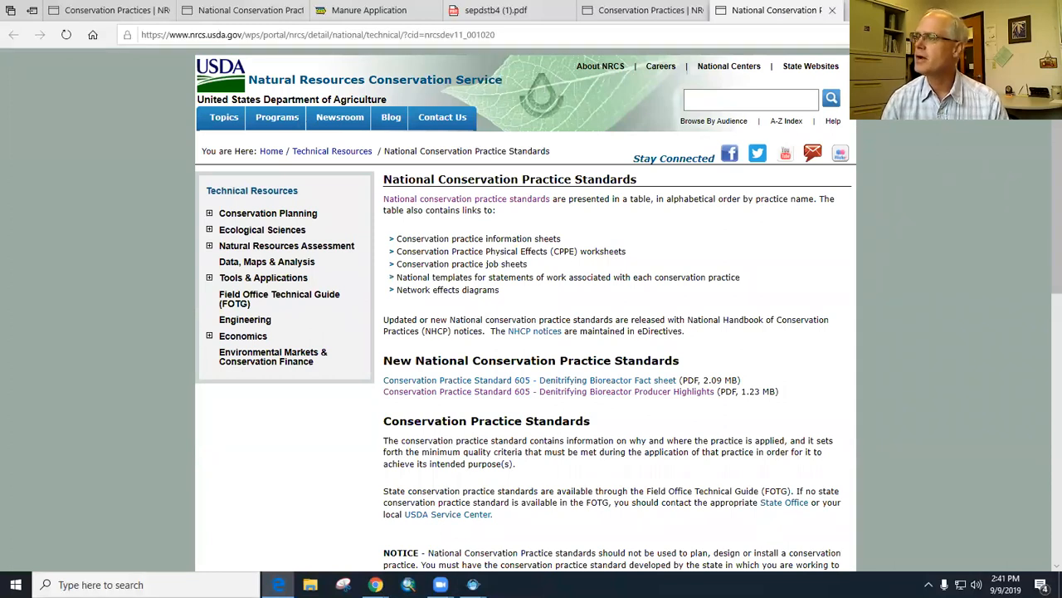
pyautogui.hotkey('ctrl', 'w')
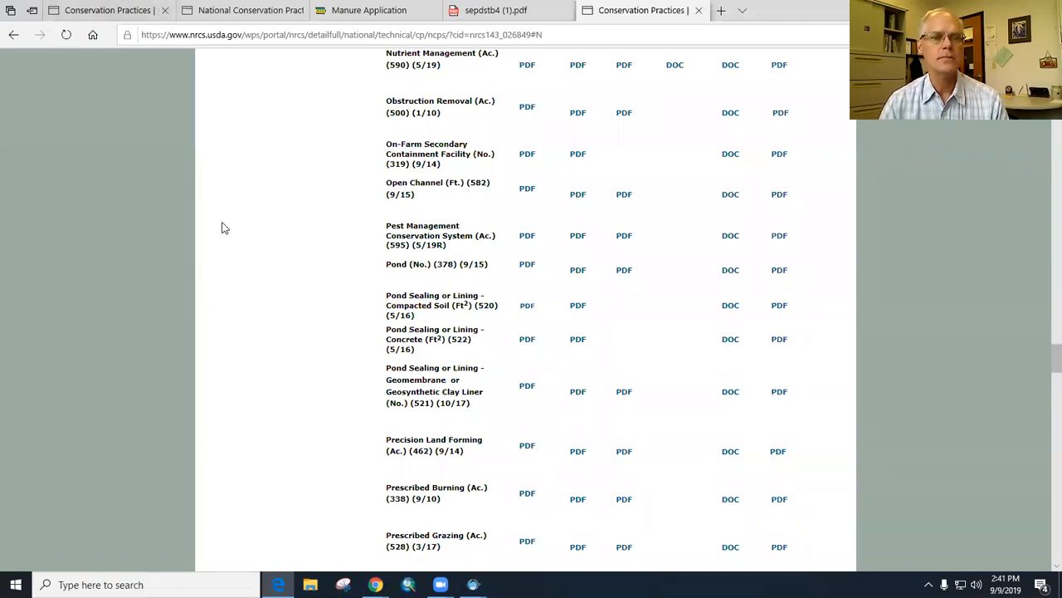
# Return to the New Practice form in MapWindow GIS and set the pond's NRCS conservation practice code to 378.
pyautogui.moveTo(473, 584)
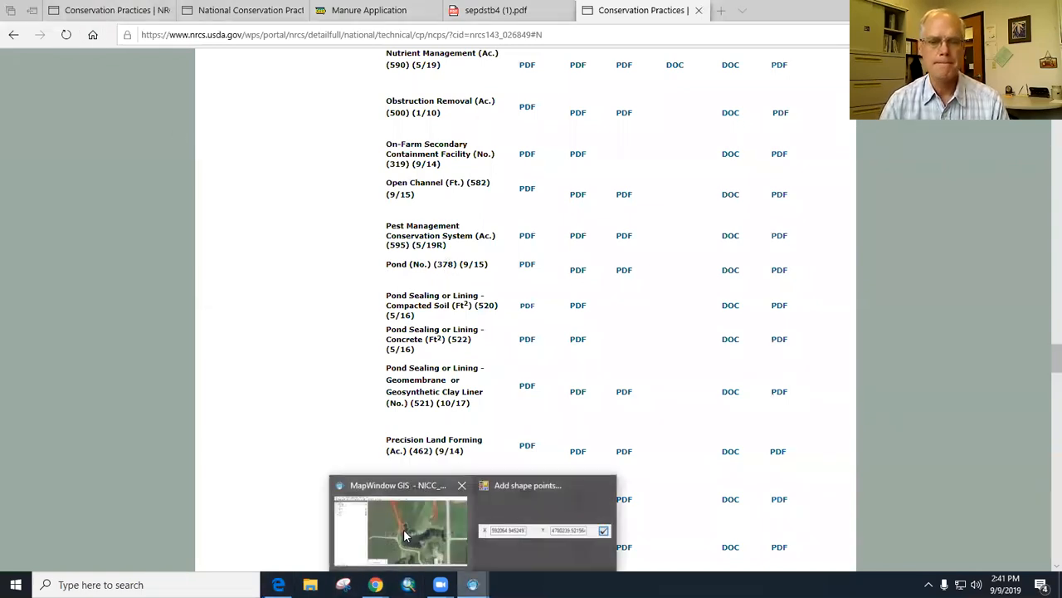
pyautogui.click(405, 536)
pyautogui.click(149, 231)
pyautogui.write('378')
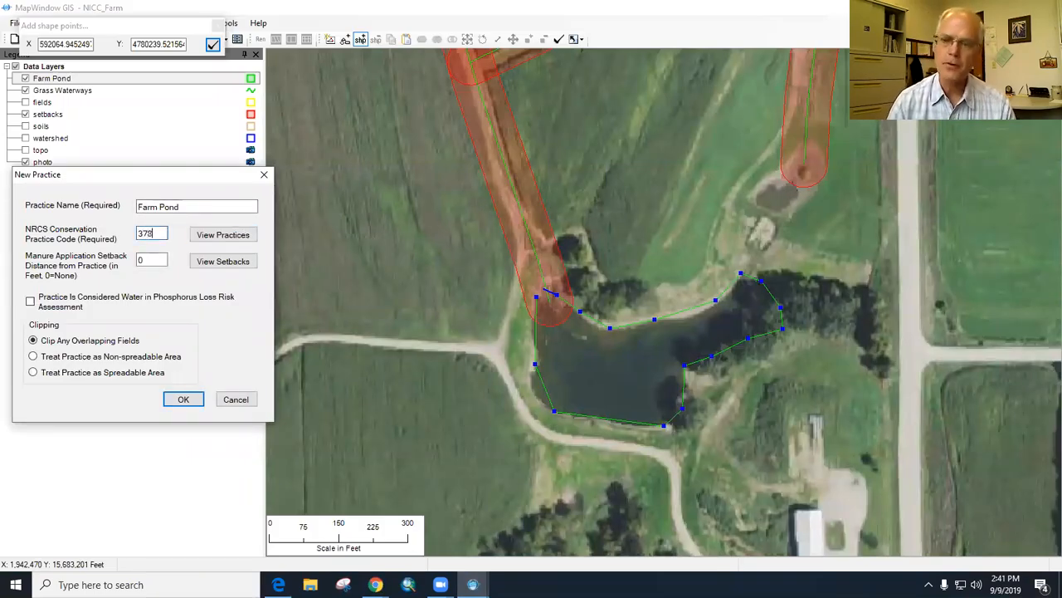
# Set the pond's manure application setback to 50 feet and mark it as water in the phosphorus loss risk assessment.
pyautogui.press('Tab')
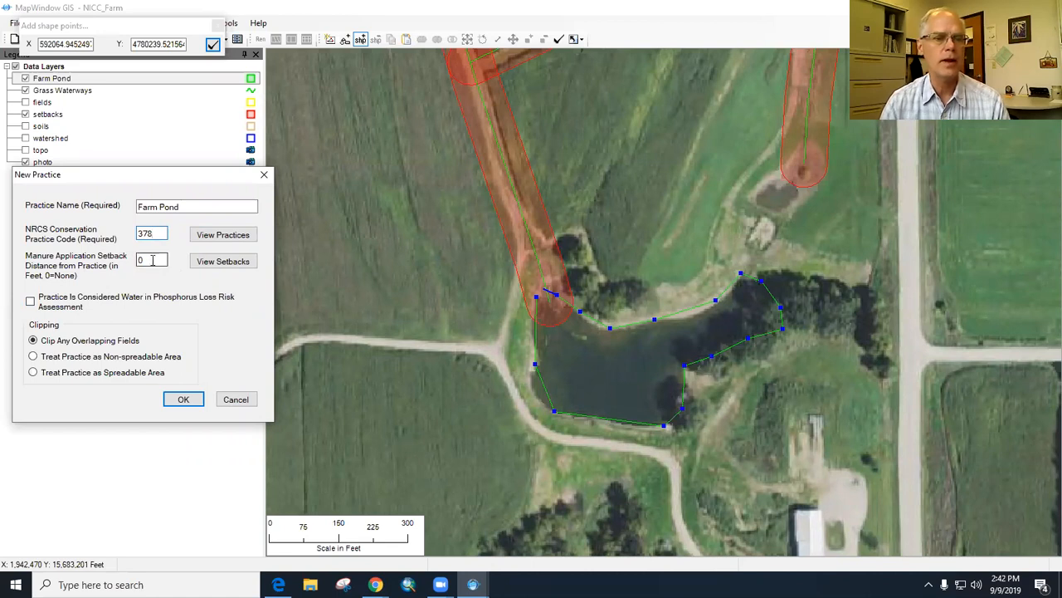
pyautogui.write('50')
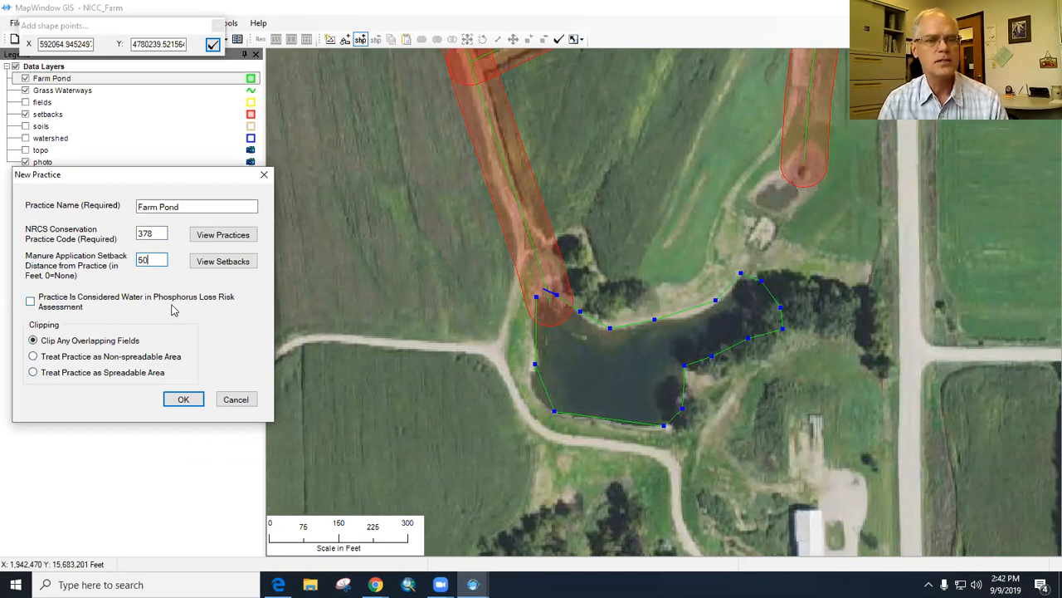
pyautogui.click(31, 302)
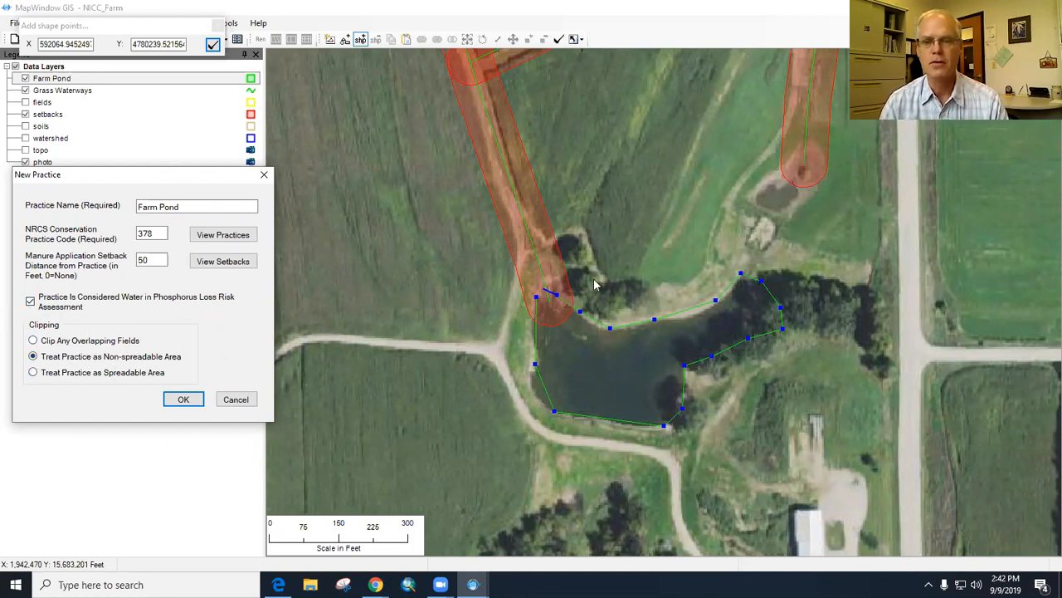
# Set the pond practice to clip any overlapping fields and save it.
pyautogui.click(184, 400)
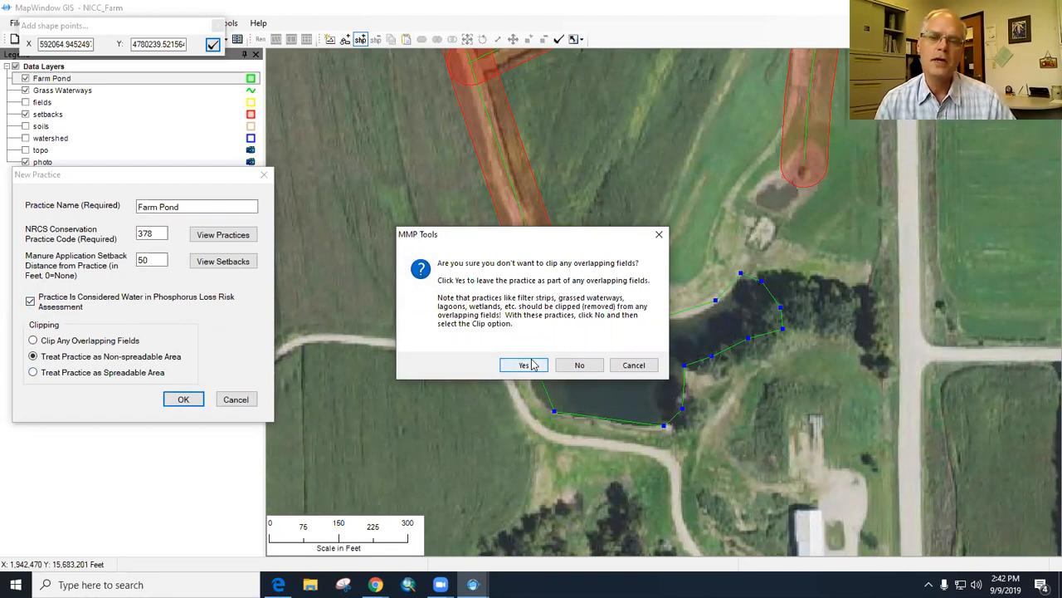
pyautogui.click(635, 366)
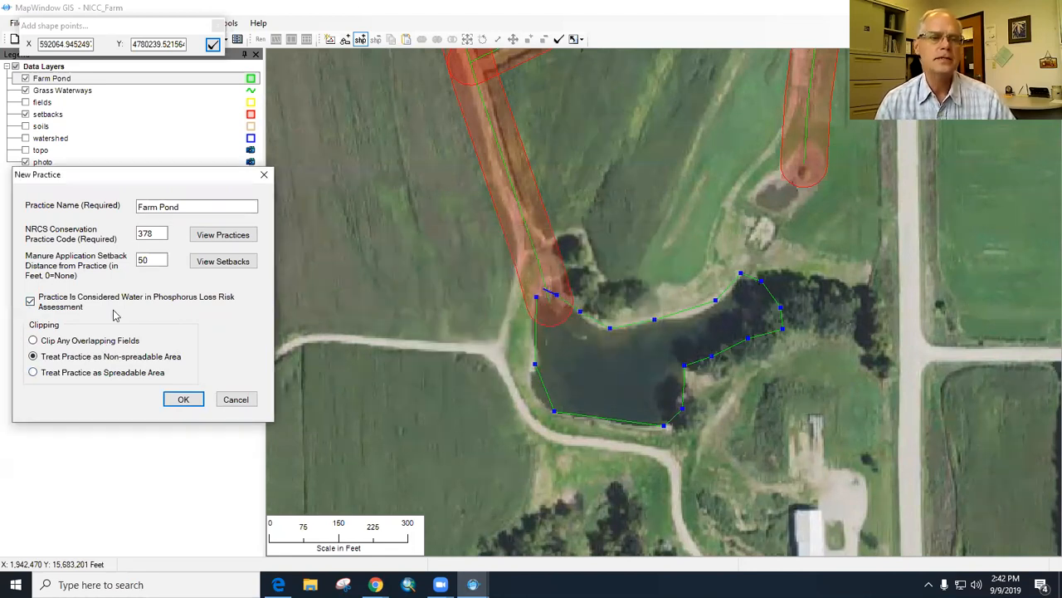
pyautogui.click(34, 340)
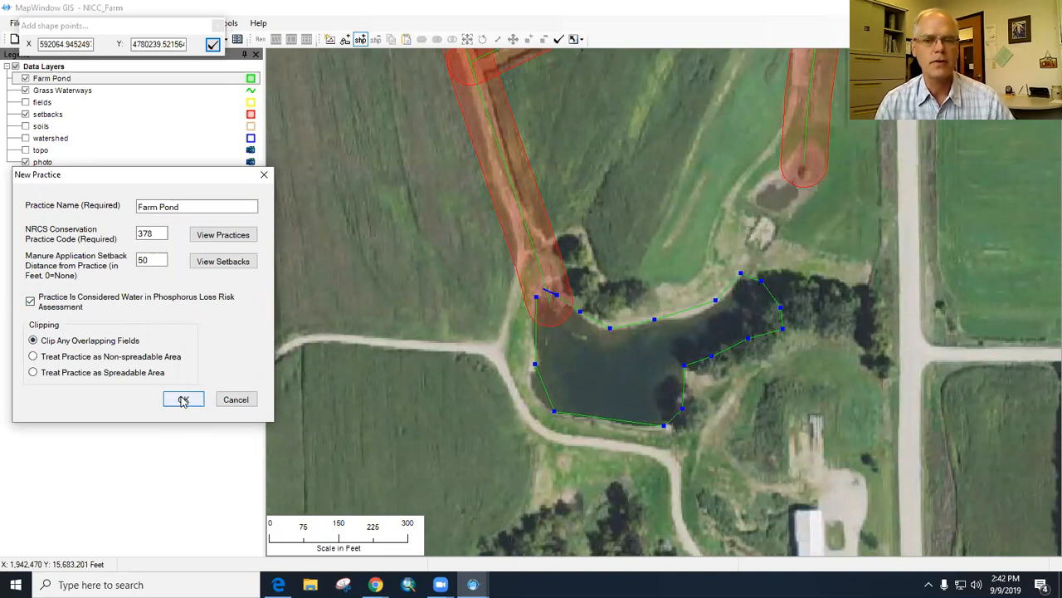
pyautogui.click(183, 400)
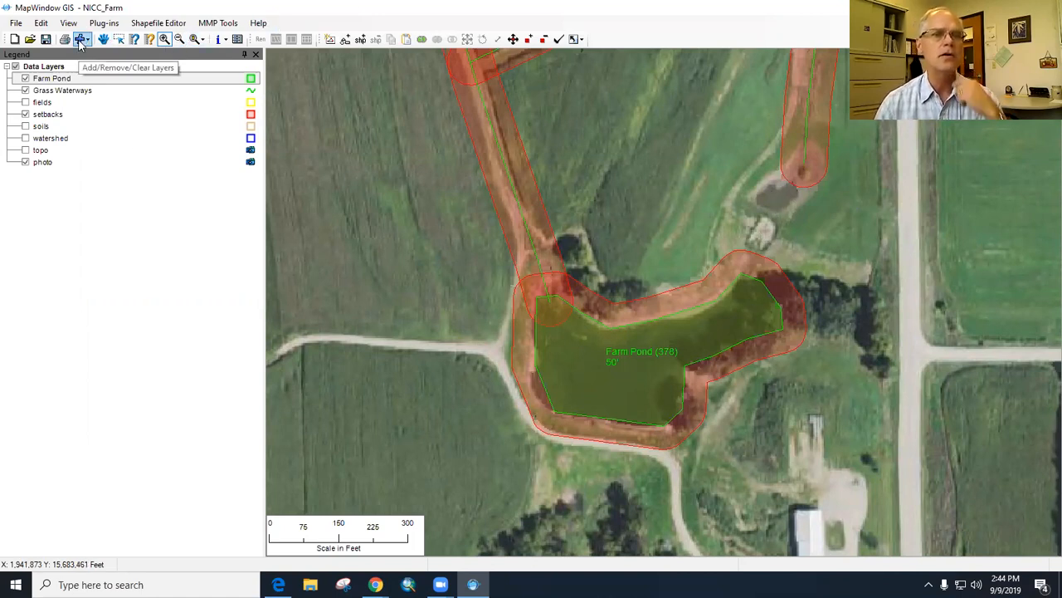
# Add another polygon practice layer named Sediment Basing.
pyautogui.click(217, 23)
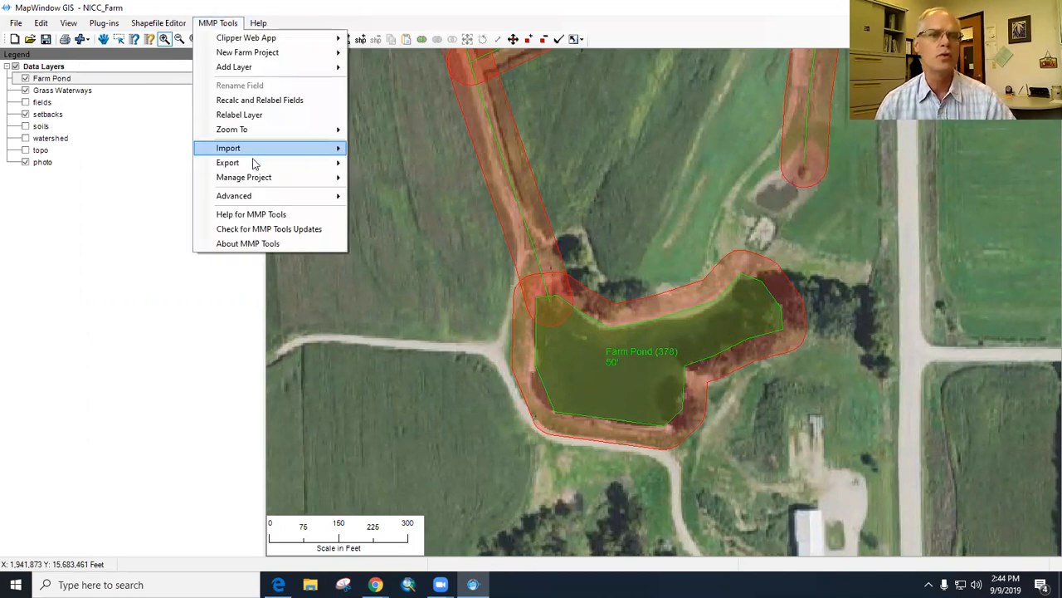
pyautogui.moveTo(240, 68)
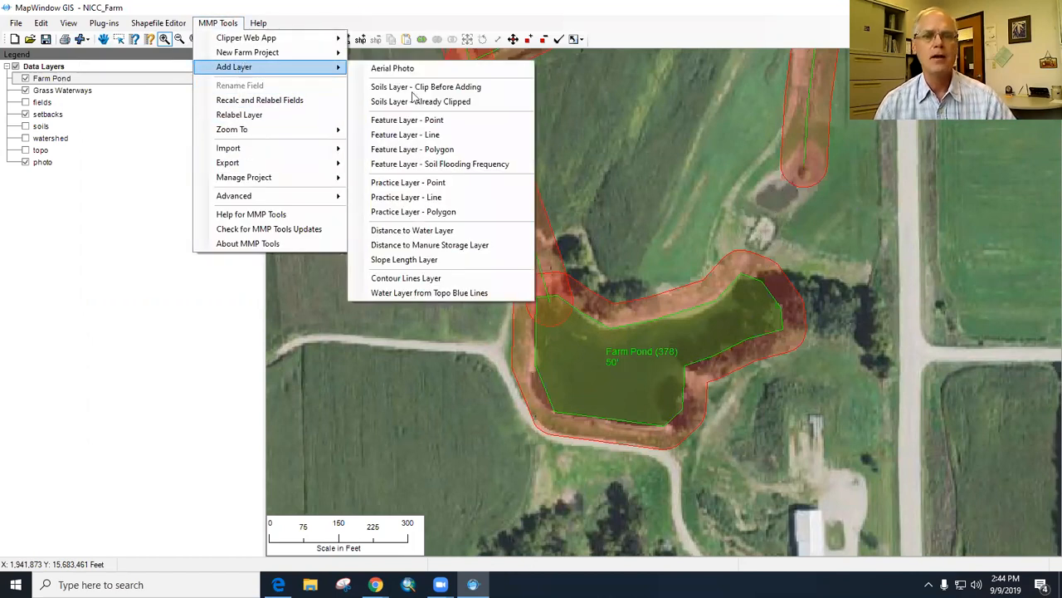
pyautogui.click(431, 214)
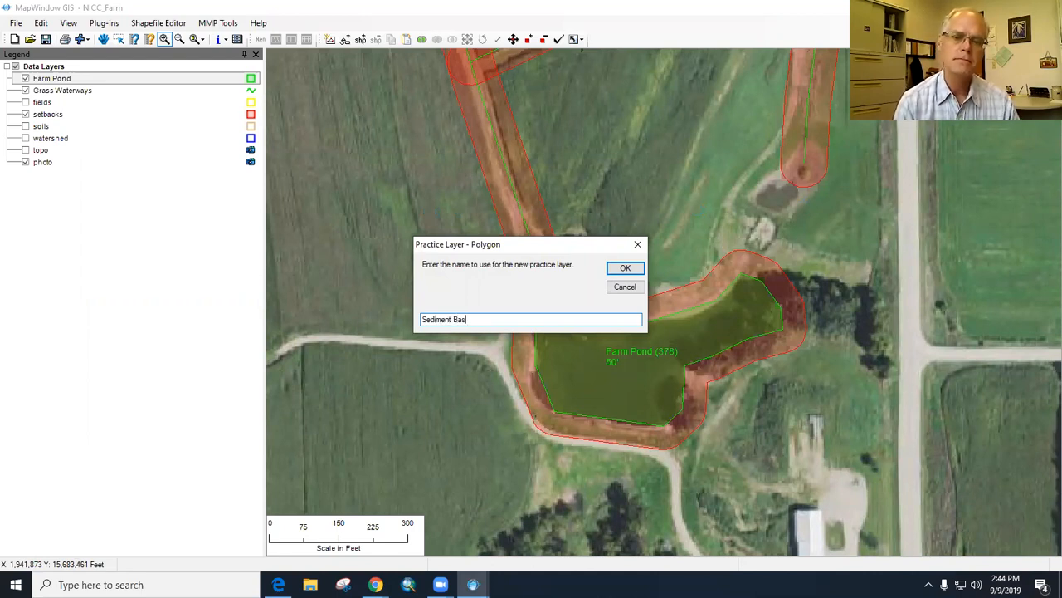
pyautogui.click(625, 268)
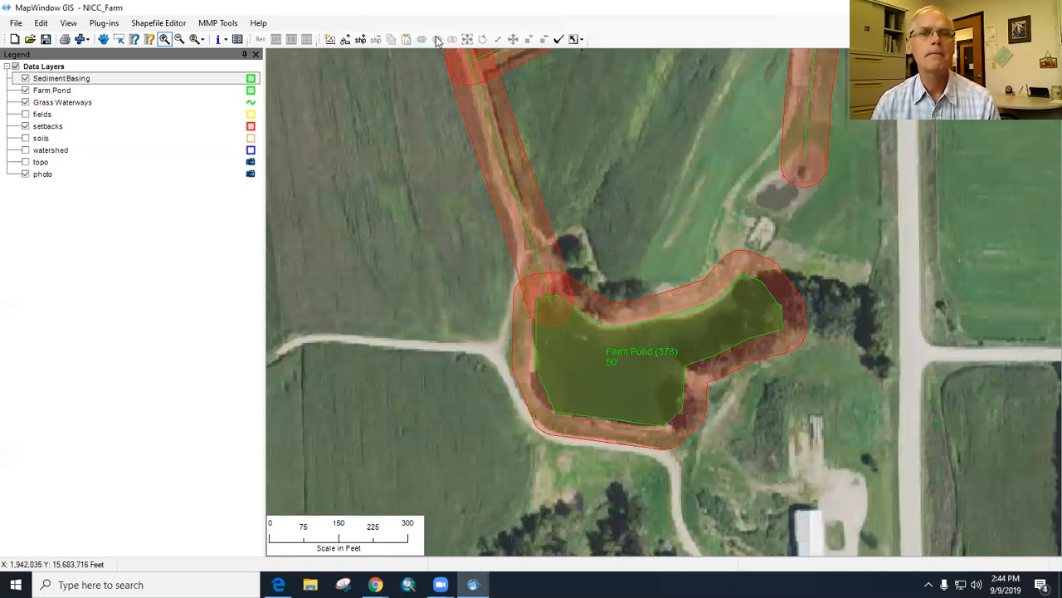
# Trace the small basin at the lower end of the waterway northeast of the pond and name the practice Sediment Basin 1.
pyautogui.click(361, 39)
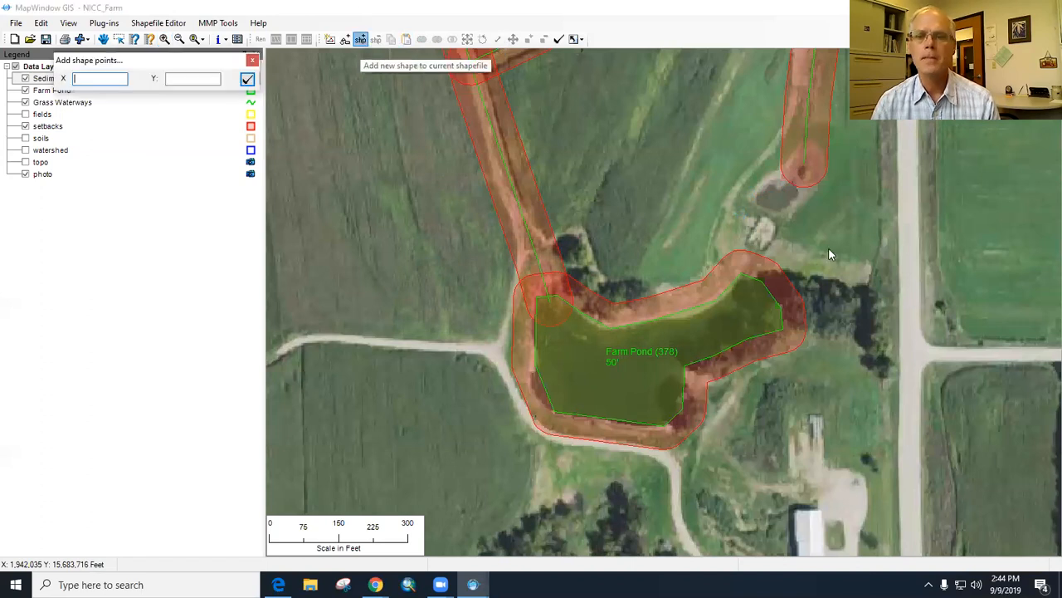
pyautogui.click(798, 168)
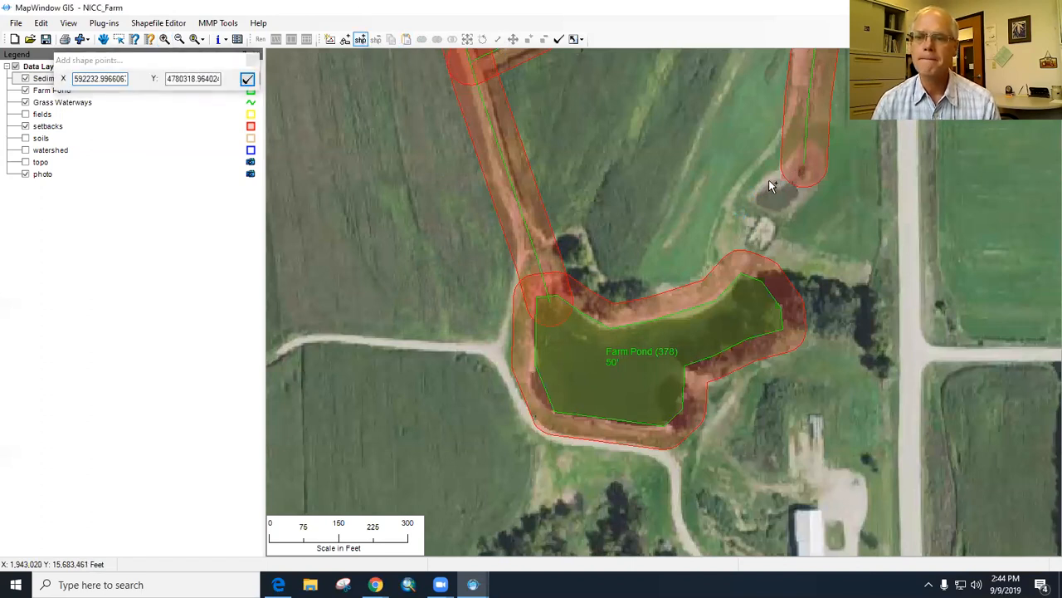
pyautogui.click(758, 203)
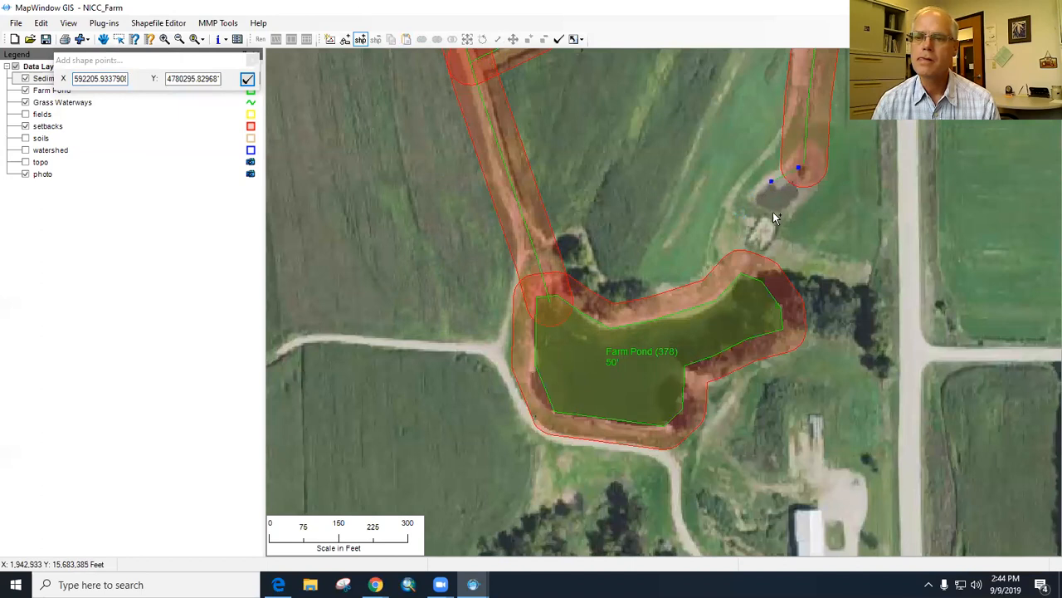
pyautogui.click(800, 197)
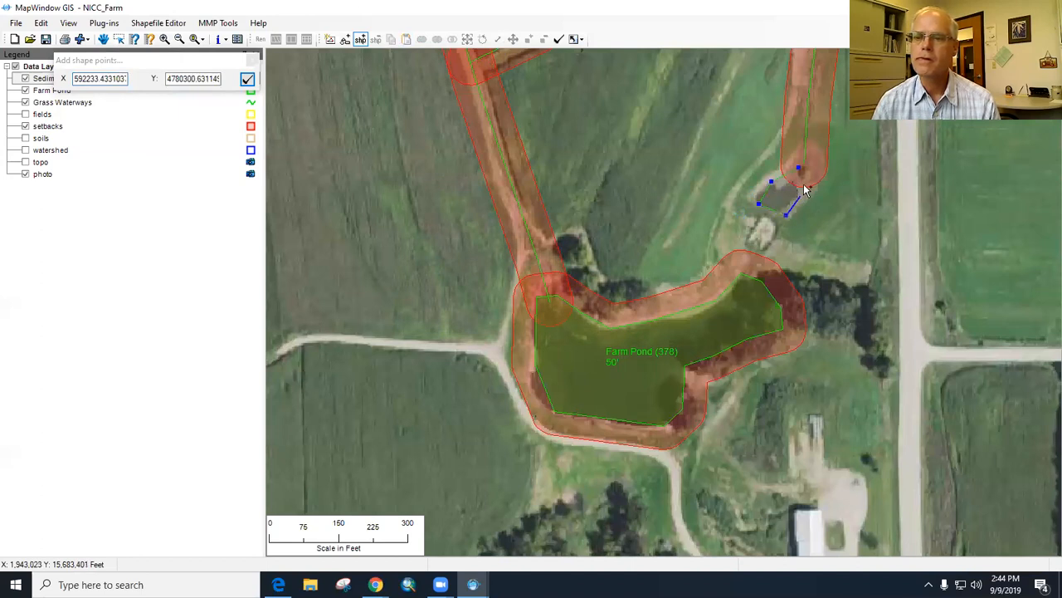
pyautogui.rightClick(802, 180)
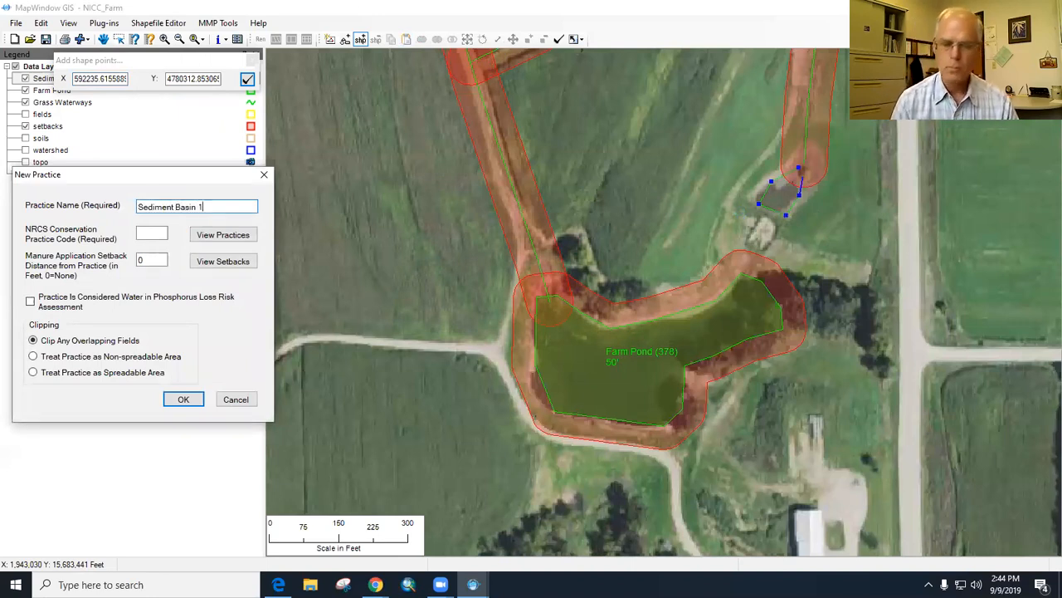
# Set the basin's NRCS conservation practice code to 350 and check it against the Sediment Basin entry in the online standards.
pyautogui.click(152, 234)
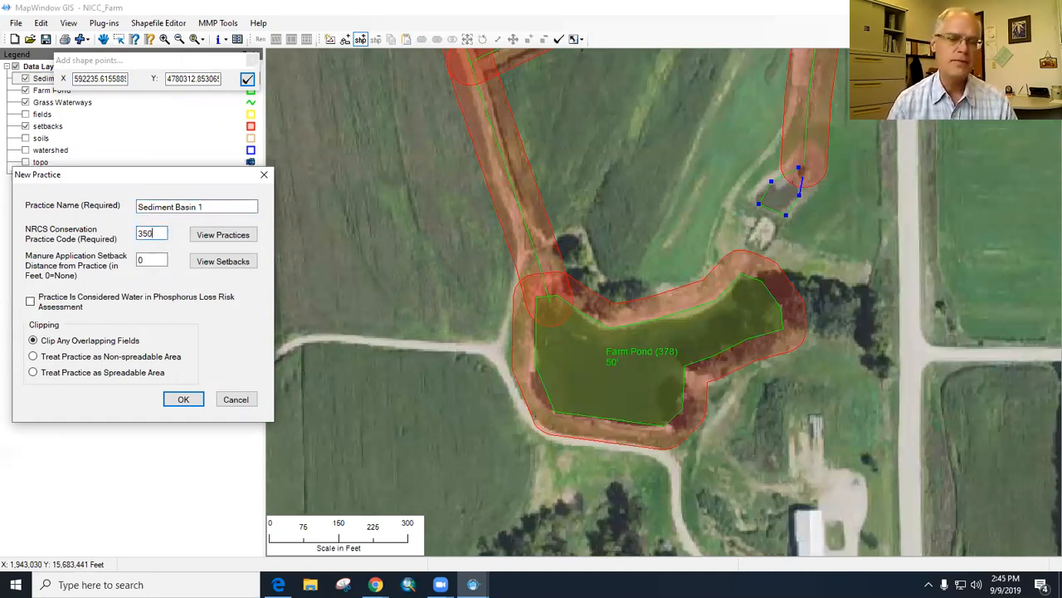
pyautogui.click(278, 584)
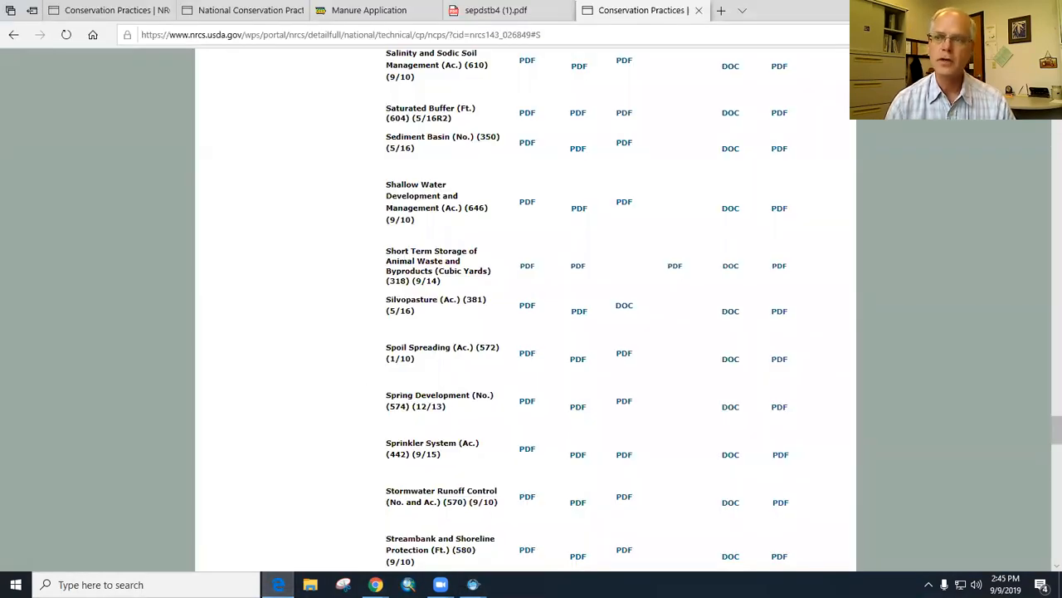
# Back in MapWindow GIS, give Sediment Basin 1 a 50-foot manure setback, treat it as a non-spreadable area and save it without clipping overlapping fields.
pyautogui.moveTo(472, 584)
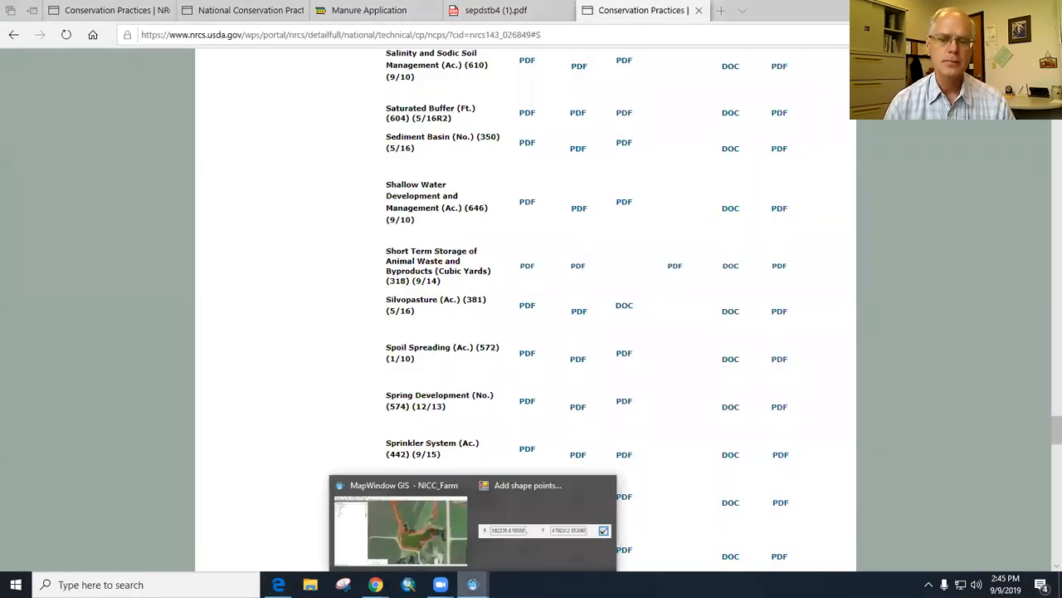
pyautogui.click(410, 552)
pyautogui.doubleClick(141, 261)
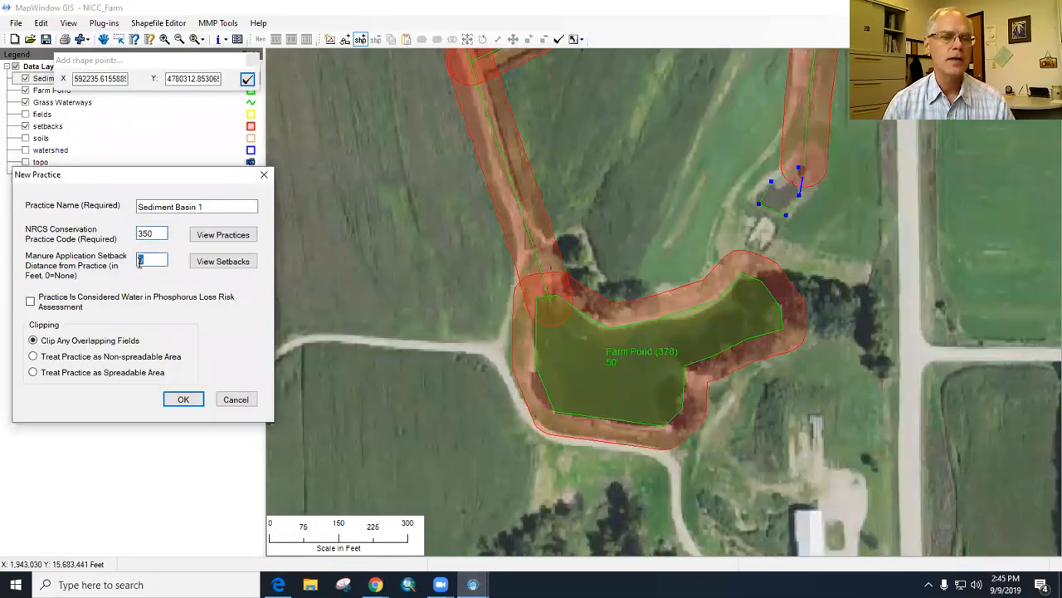
pyautogui.write('5')
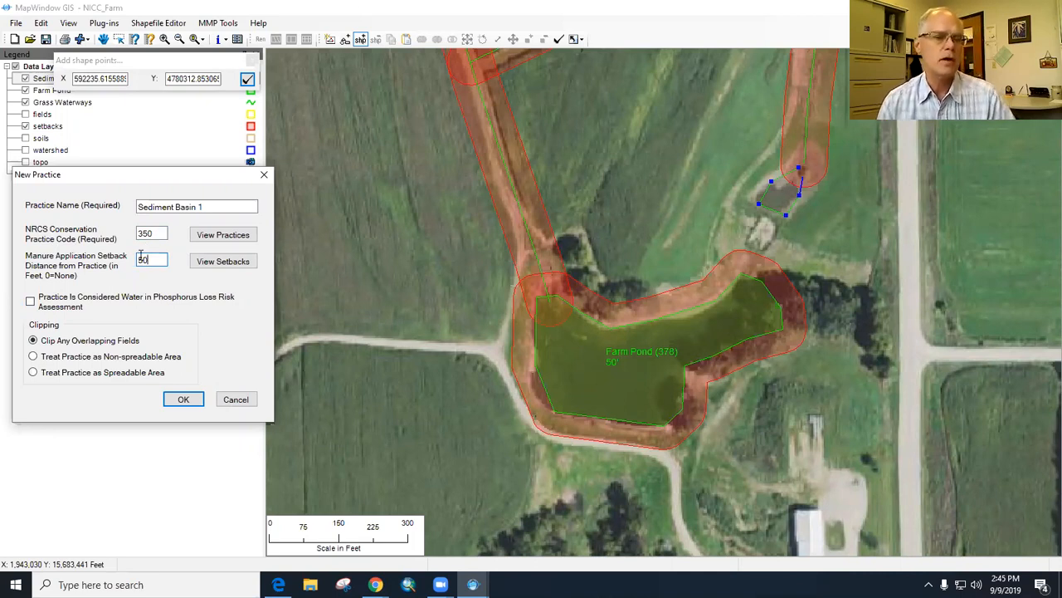
pyautogui.click(34, 357)
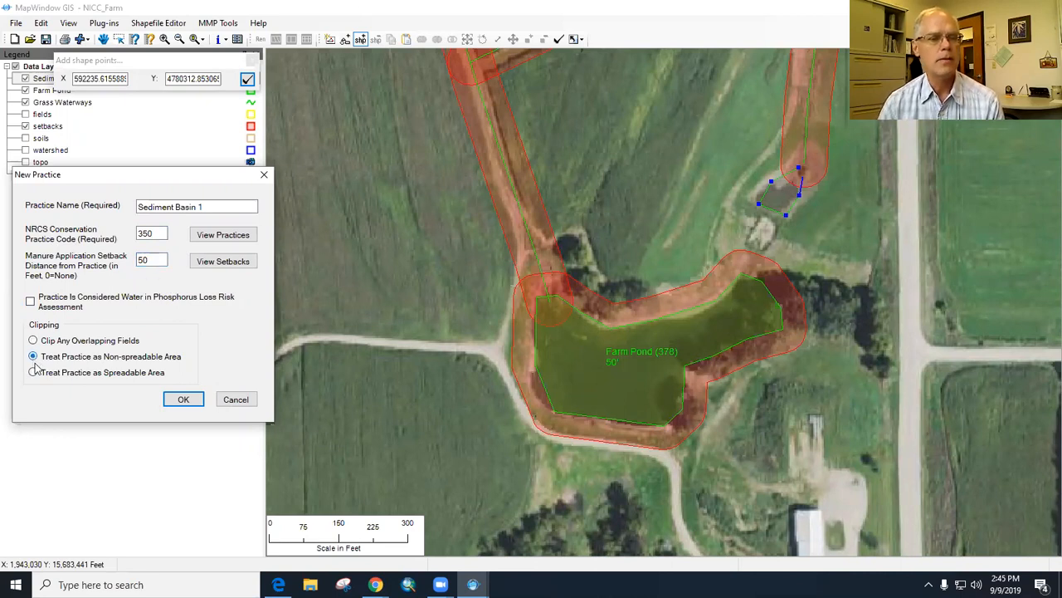
pyautogui.click(183, 400)
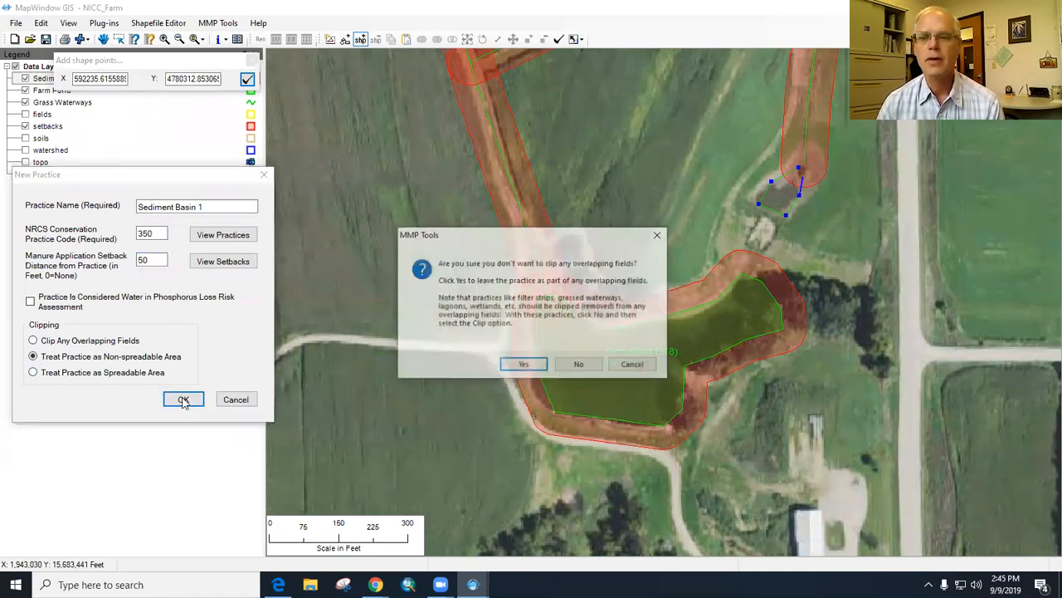
pyautogui.click(525, 366)
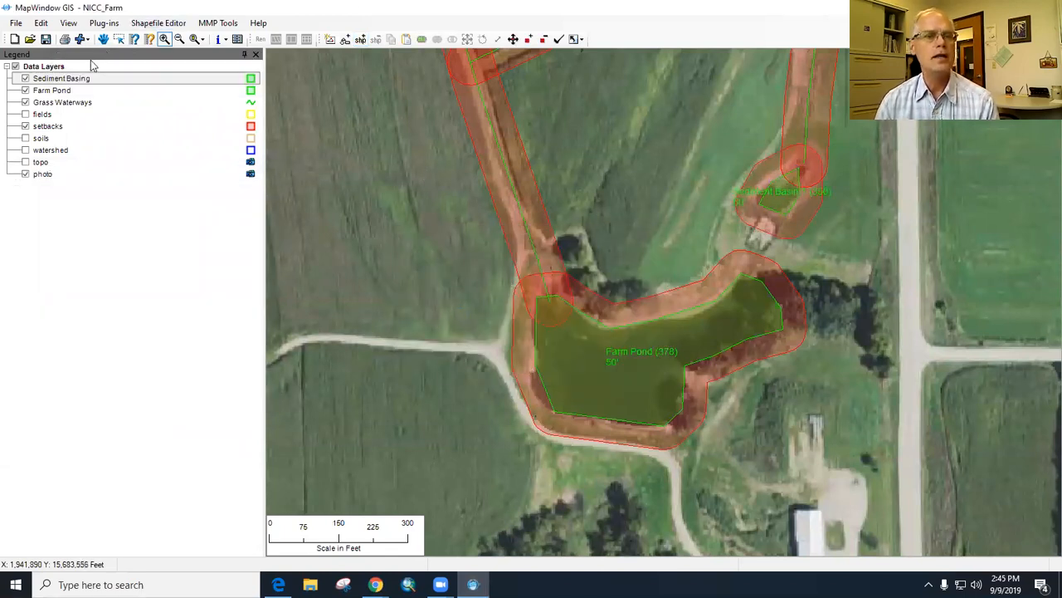
# Trace the second sediment basin as a polygon around the dark pool just east of the waterway, west of the campus buildings.
pyautogui.moveTo(399, 142); pyautogui.dragTo(422, 378)
pyautogui.moveTo(446, 202); pyautogui.dragTo(491, 488)
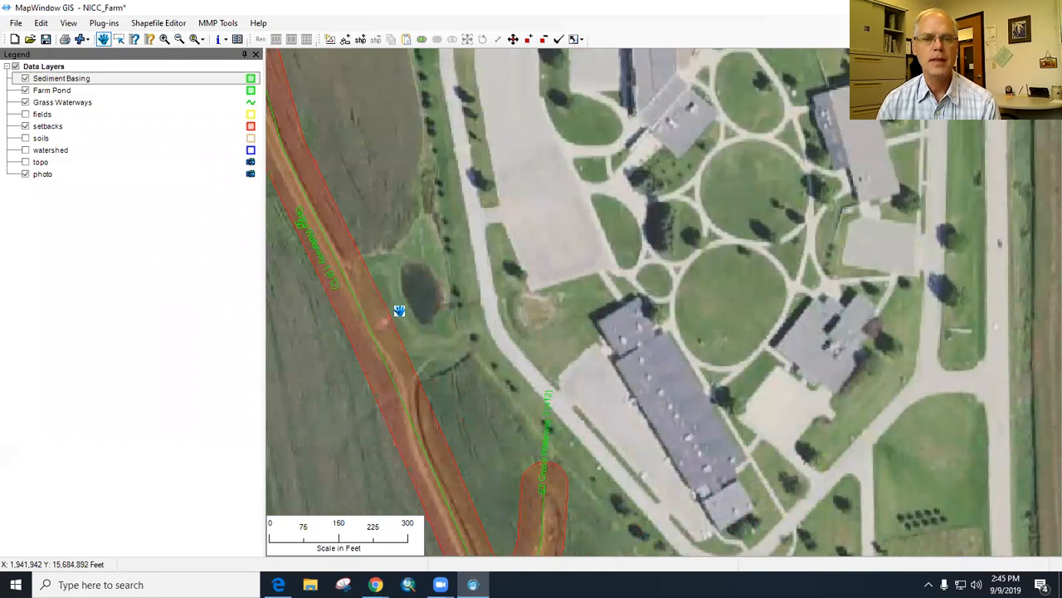
pyautogui.click(362, 44)
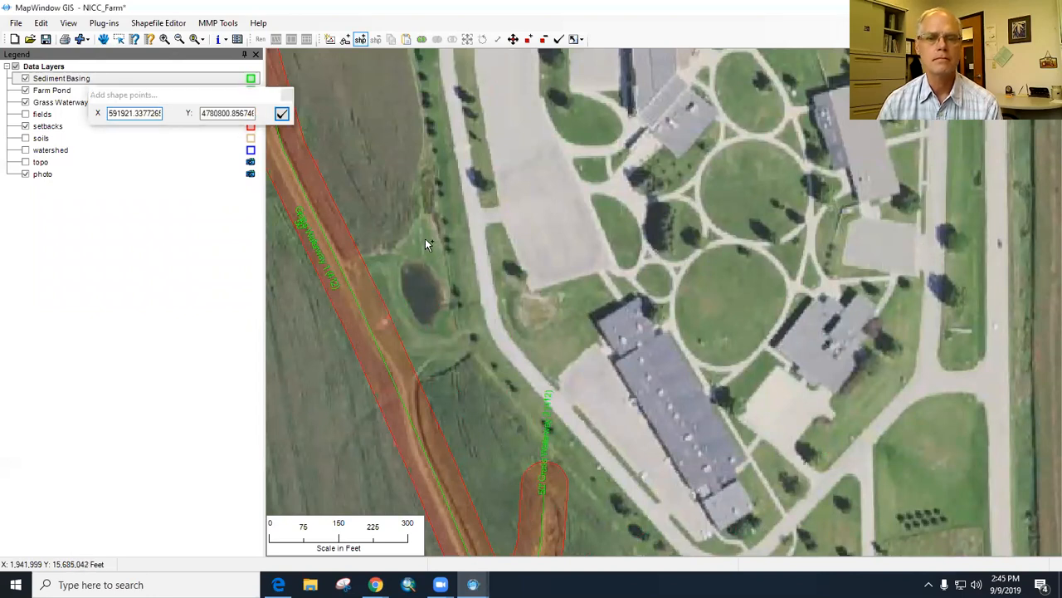
pyautogui.click(400, 265)
pyautogui.click(404, 302)
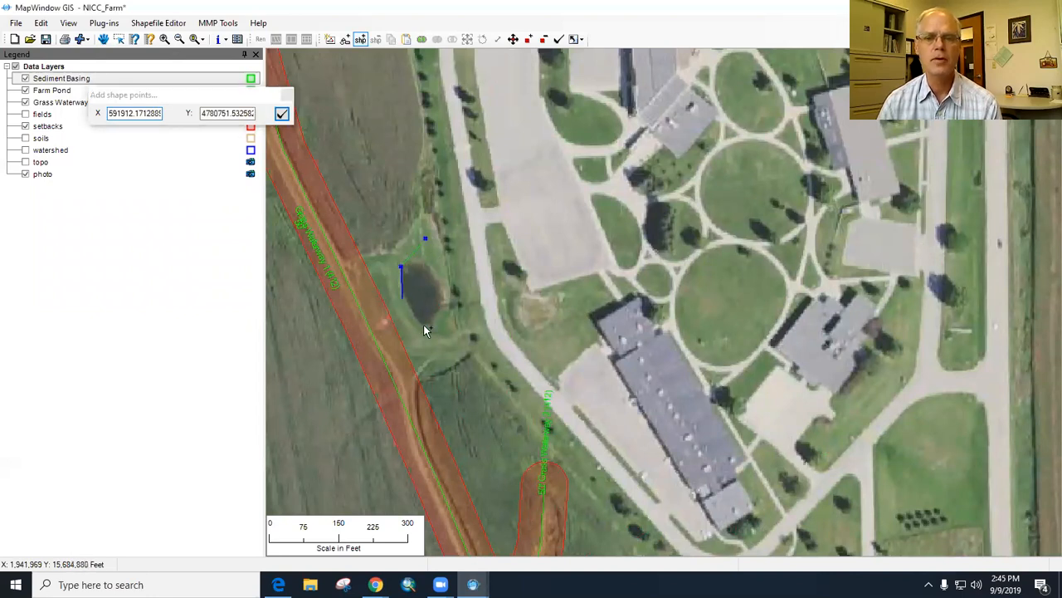
pyautogui.click(427, 327)
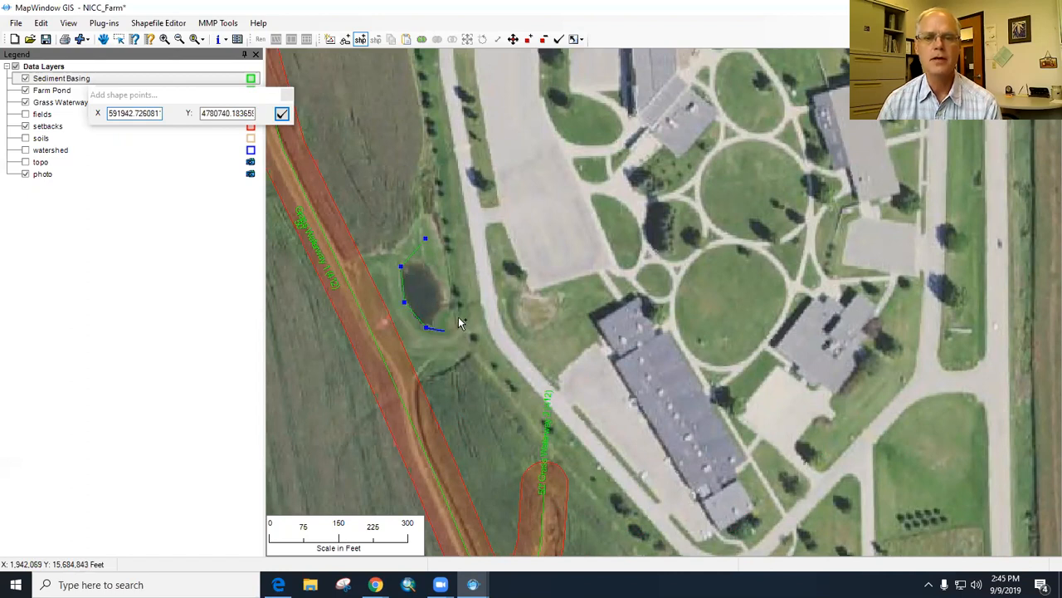
pyautogui.click(458, 330)
pyautogui.doubleClick(456, 269)
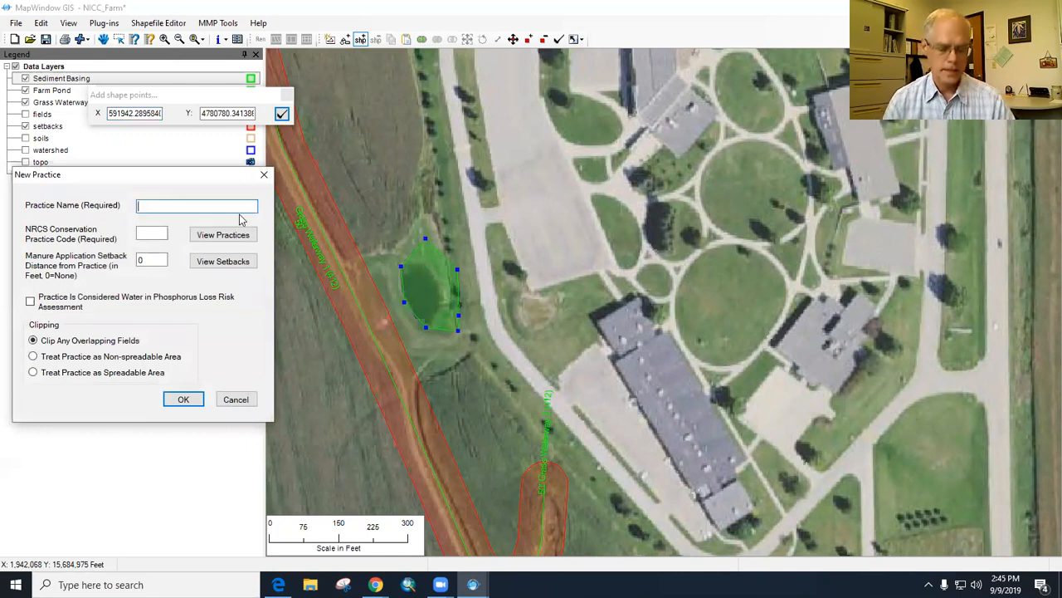
# Name the new practice Sediment Basin 2, with NRCS conservation practice code 350 and a 50-foot manure application setback.
pyautogui.write('Se')
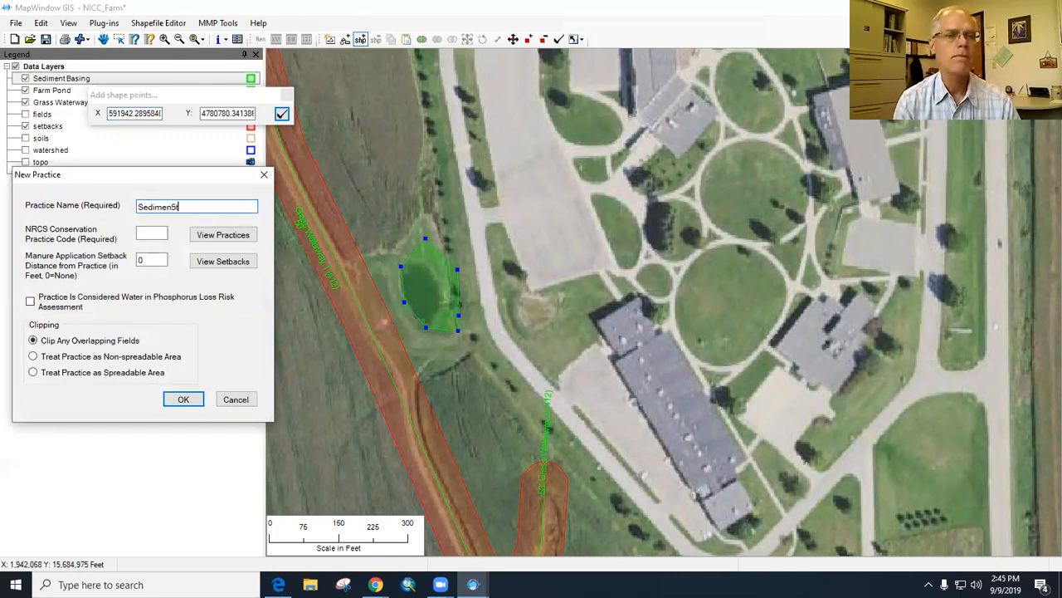
pyautogui.write('diment Basin')
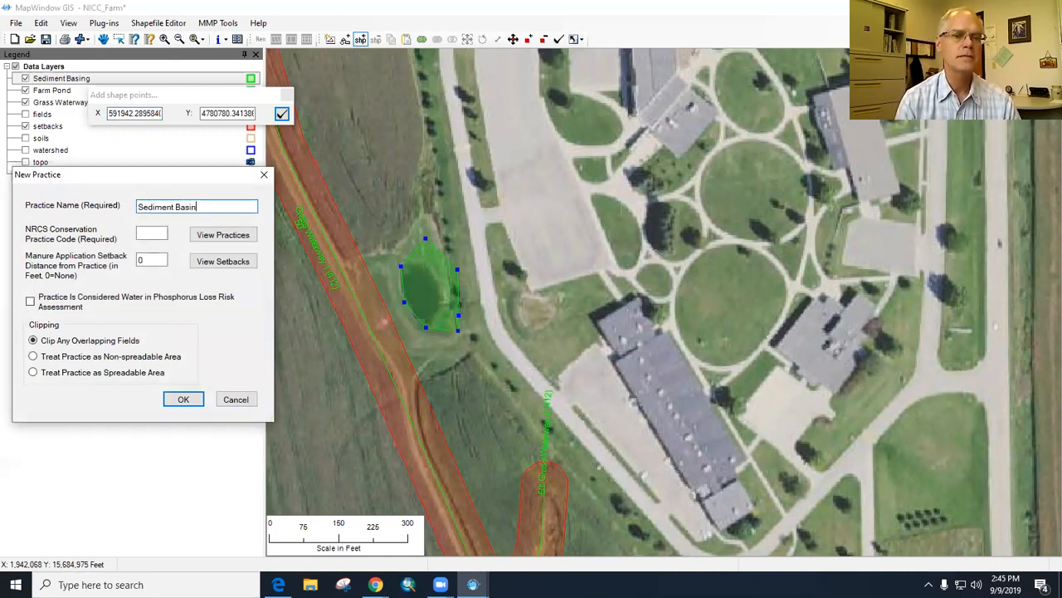
pyautogui.write(' 2')
pyautogui.click(166, 234)
pyautogui.write('350')
pyautogui.press('Tab')
pyautogui.write('50')
# Treat Sediment Basin 2 as a non-spreadable area and save it without clipping any overlapping fields.
pyautogui.click(34, 356)
pyautogui.click(186, 399)
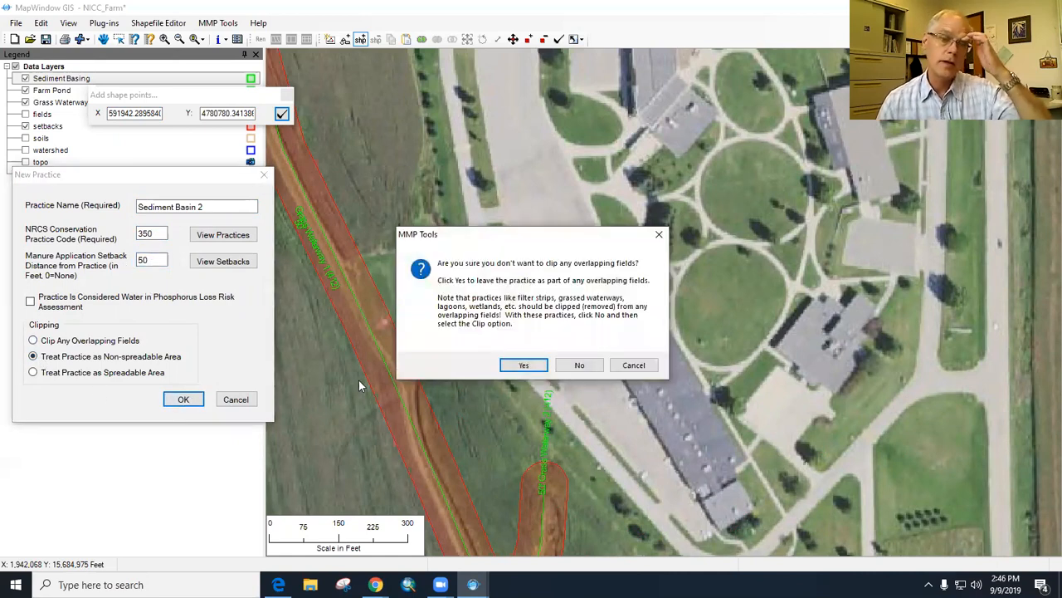
pyautogui.click(524, 365)
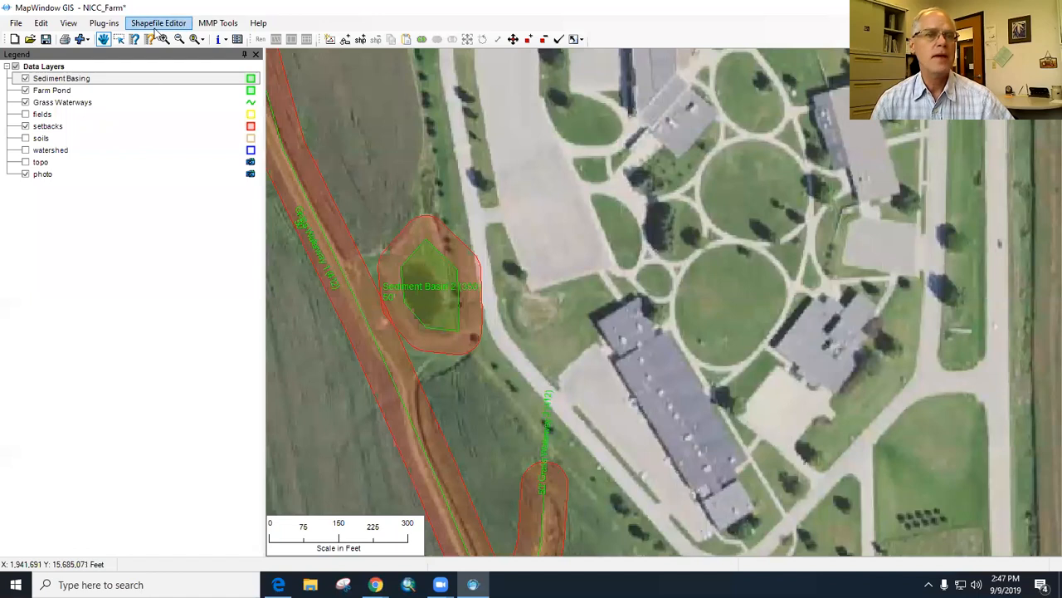
# Add a polygon practice layer named Wetland for the wooded area south of the farm pond.
pyautogui.moveTo(595, 530); pyautogui.dragTo(581, 266)
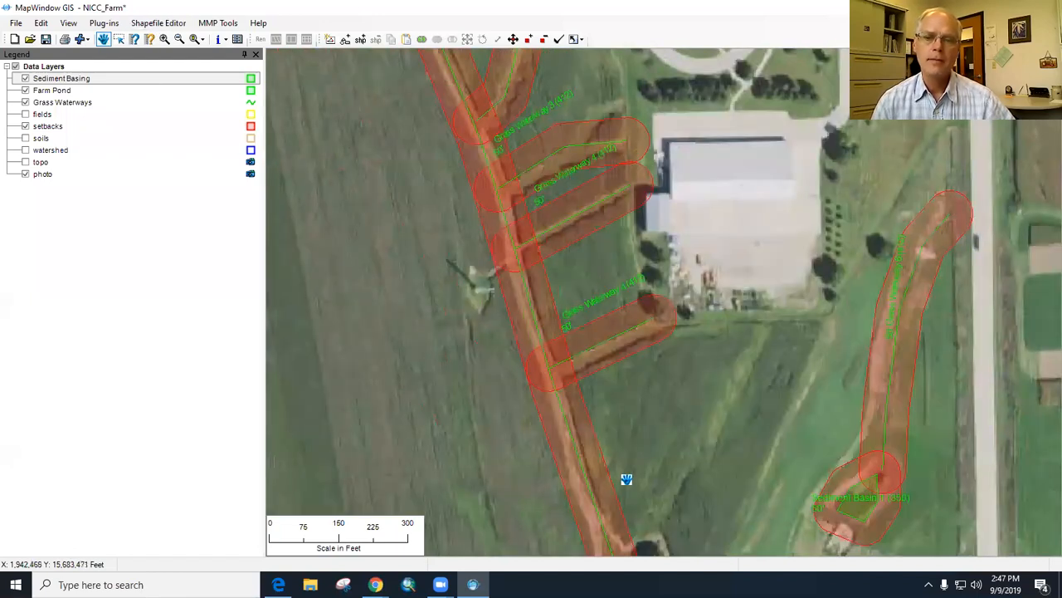
pyautogui.moveTo(653, 479); pyautogui.dragTo(588, 176)
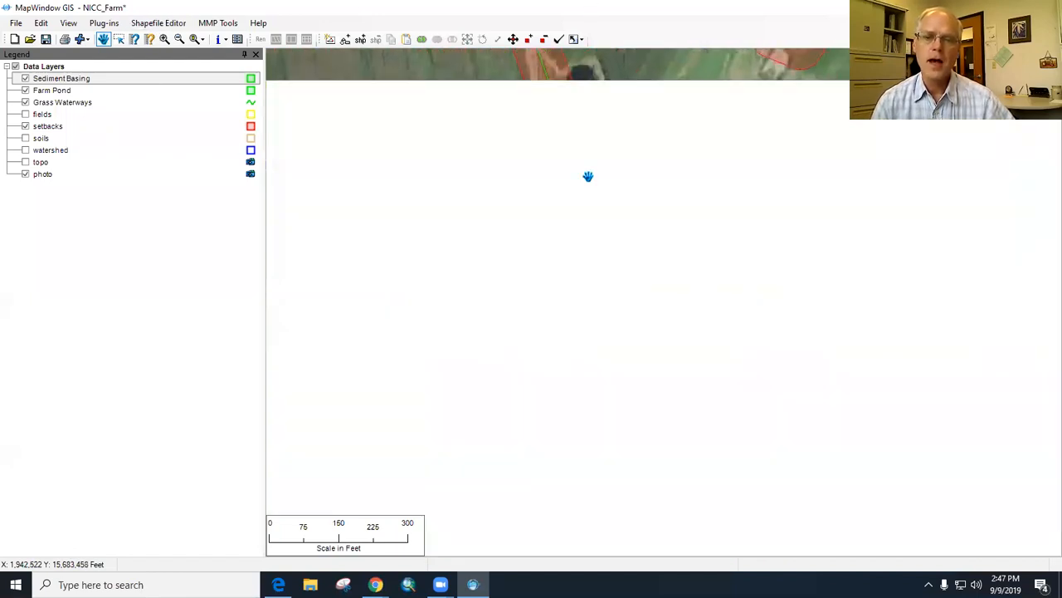
pyautogui.moveTo(628, 479); pyautogui.dragTo(590, 341)
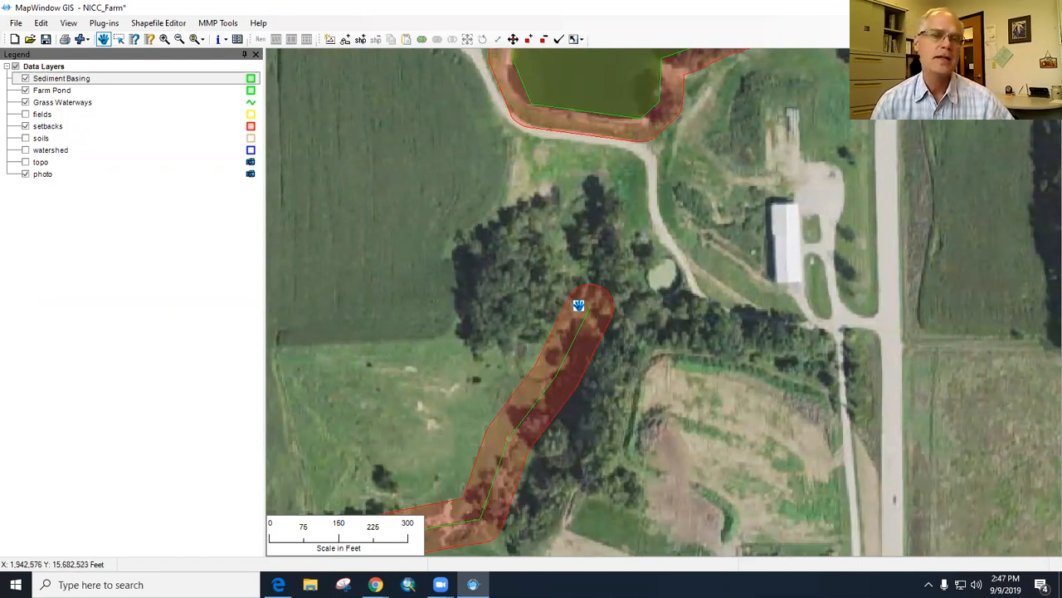
pyautogui.click(361, 41)
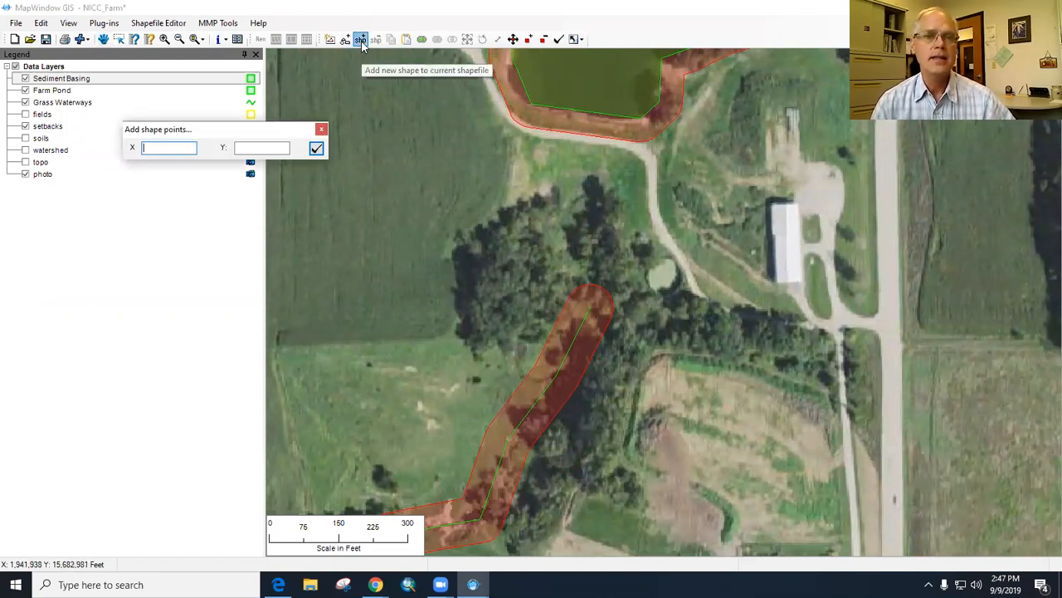
pyautogui.click(321, 129)
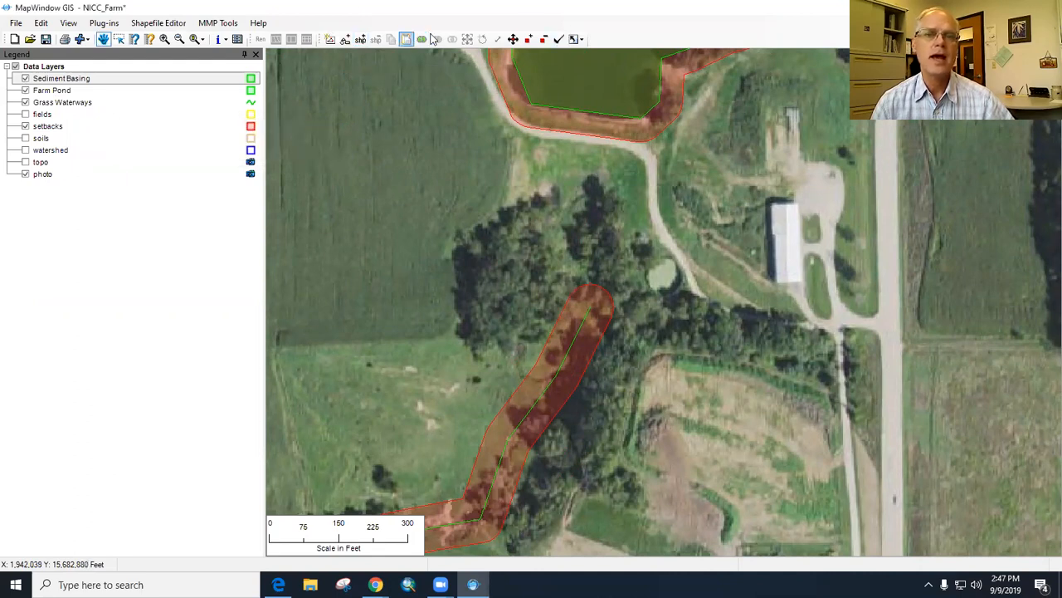
pyautogui.click(231, 25)
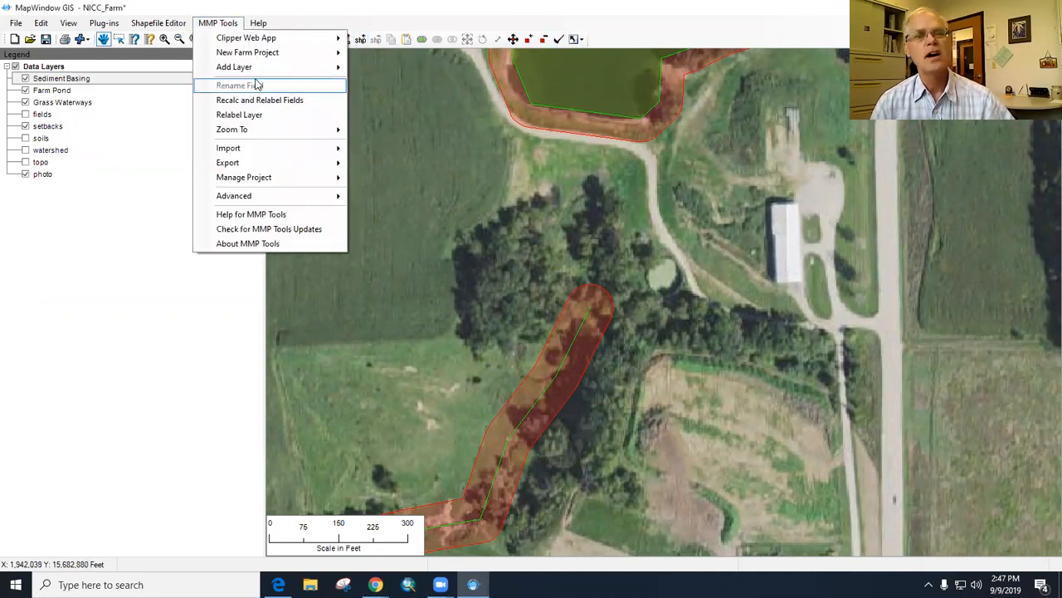
pyautogui.moveTo(251, 68)
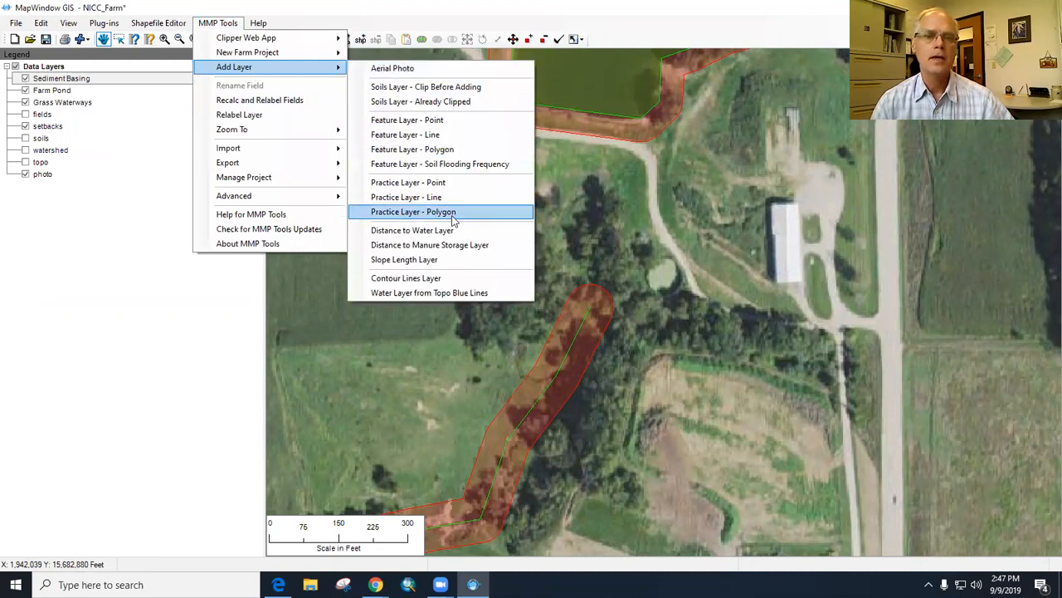
pyautogui.click(442, 212)
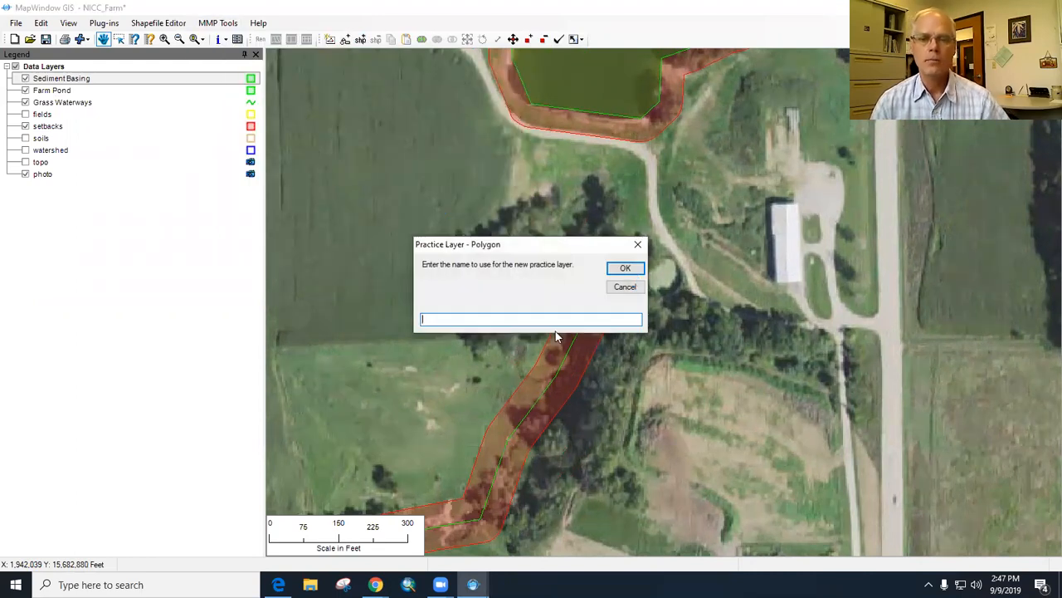
pyautogui.write('Wetland')
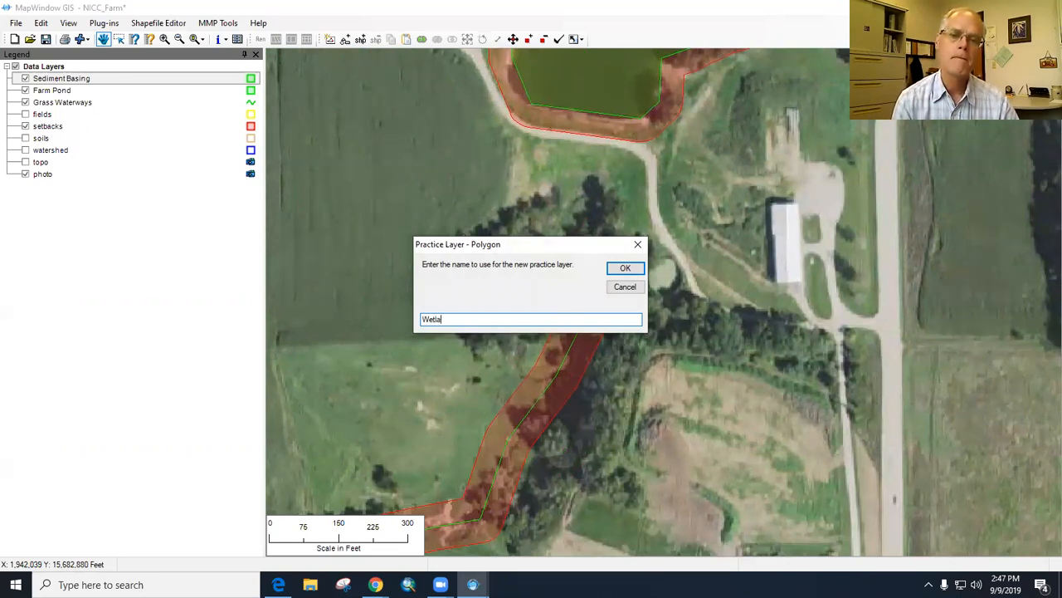
pyautogui.click(627, 269)
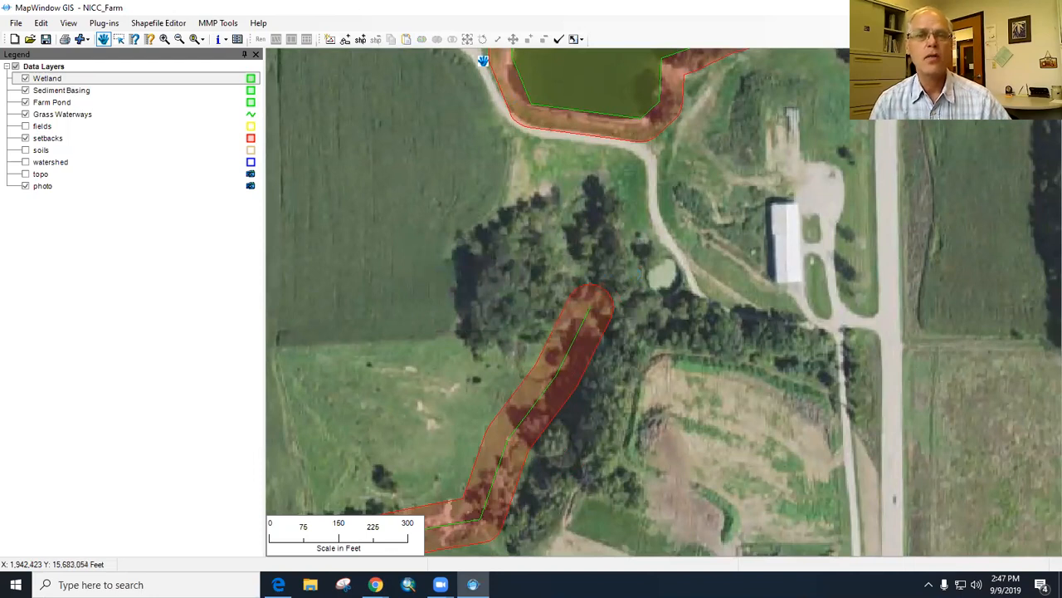
# Trace the wooded wetland south of the farm pond, around the upper end of the waterway there, and name the practice Wetland.
pyautogui.click(359, 40)
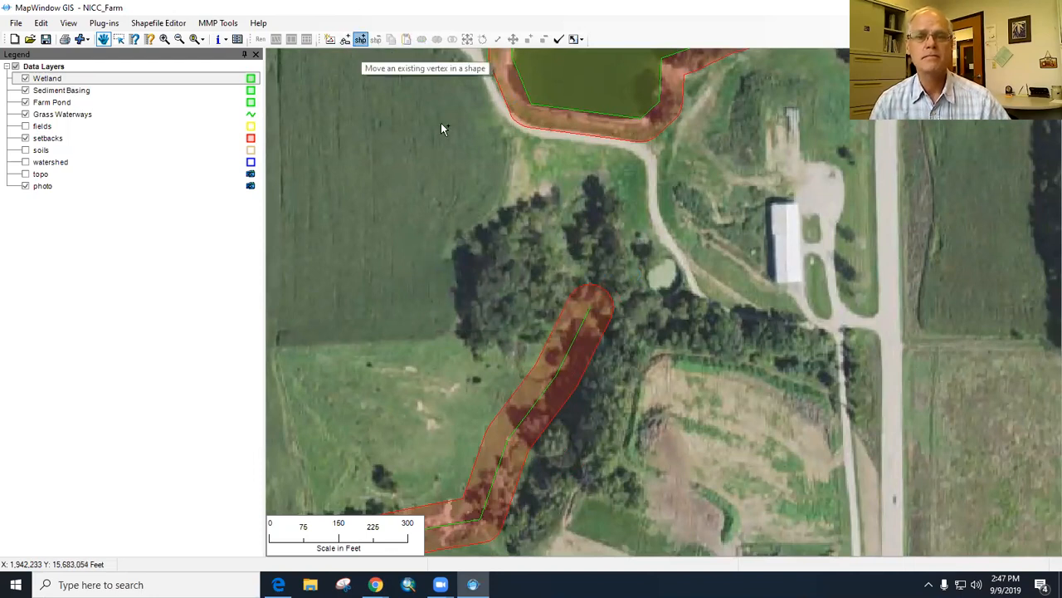
pyautogui.click(520, 183)
pyautogui.click(519, 271)
pyautogui.click(522, 335)
pyautogui.click(585, 349)
pyautogui.click(628, 361)
pyautogui.click(637, 337)
pyautogui.click(608, 250)
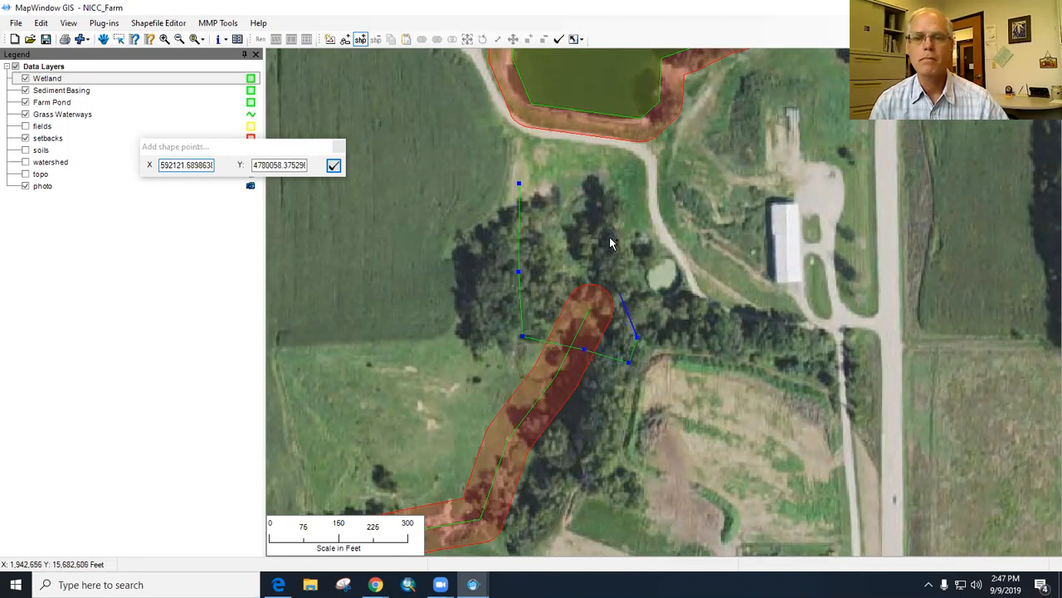
pyautogui.click(615, 204)
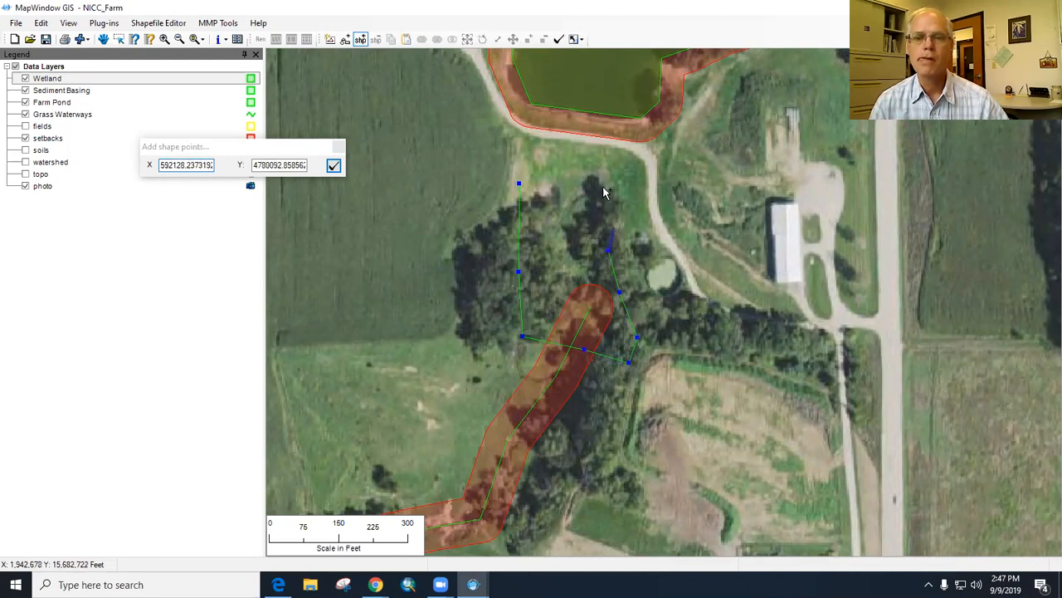
pyautogui.doubleClick(559, 183)
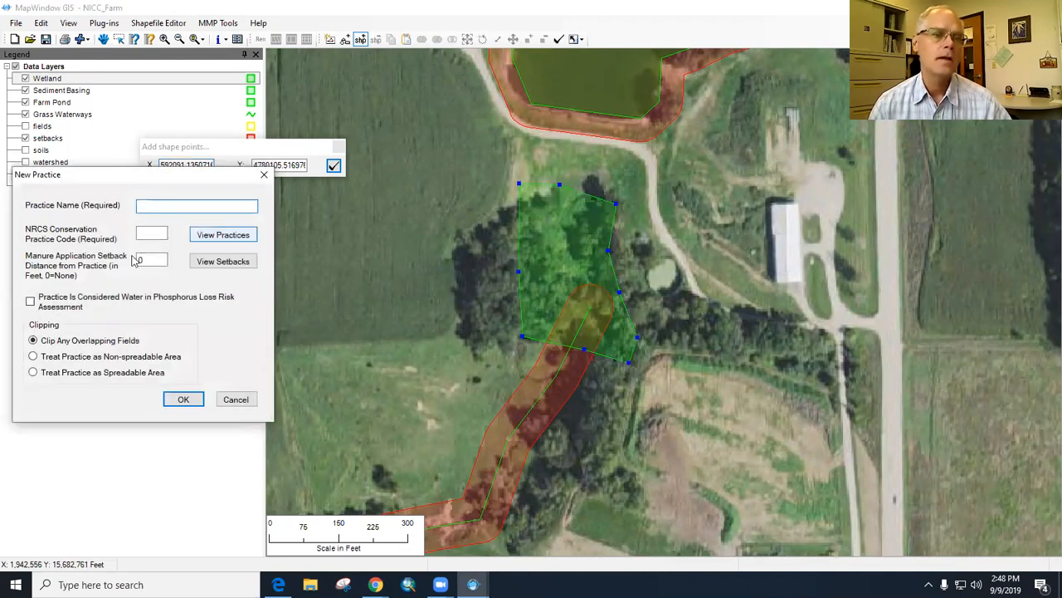
pyautogui.write('Wetland')
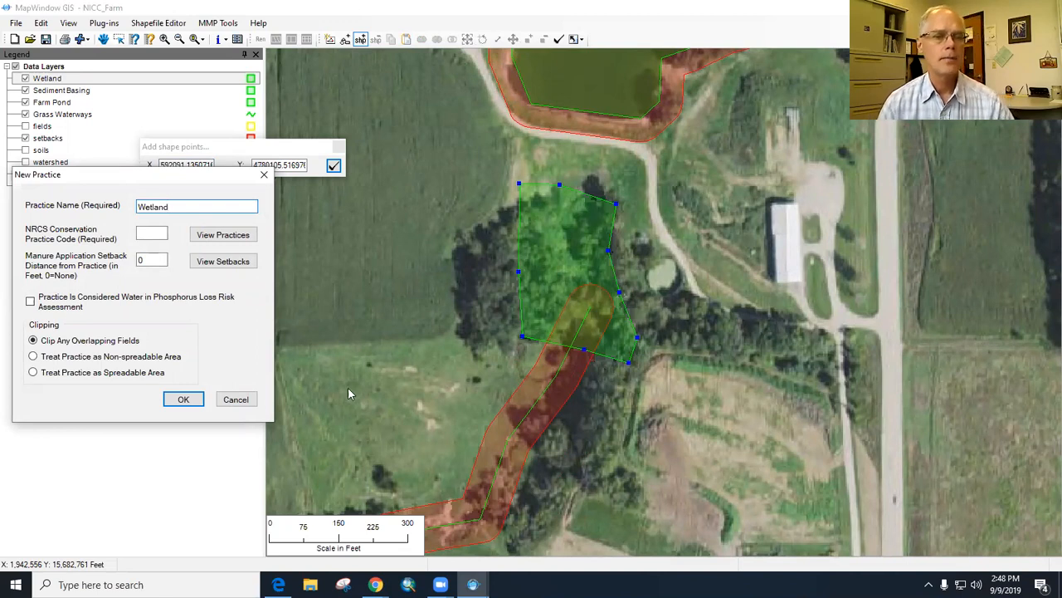
# Look up the wetland practices in the browser's NRCS standards list, and set the wetland's practice code to 644 and its manure setback to 50 feet.
pyautogui.click(278, 585)
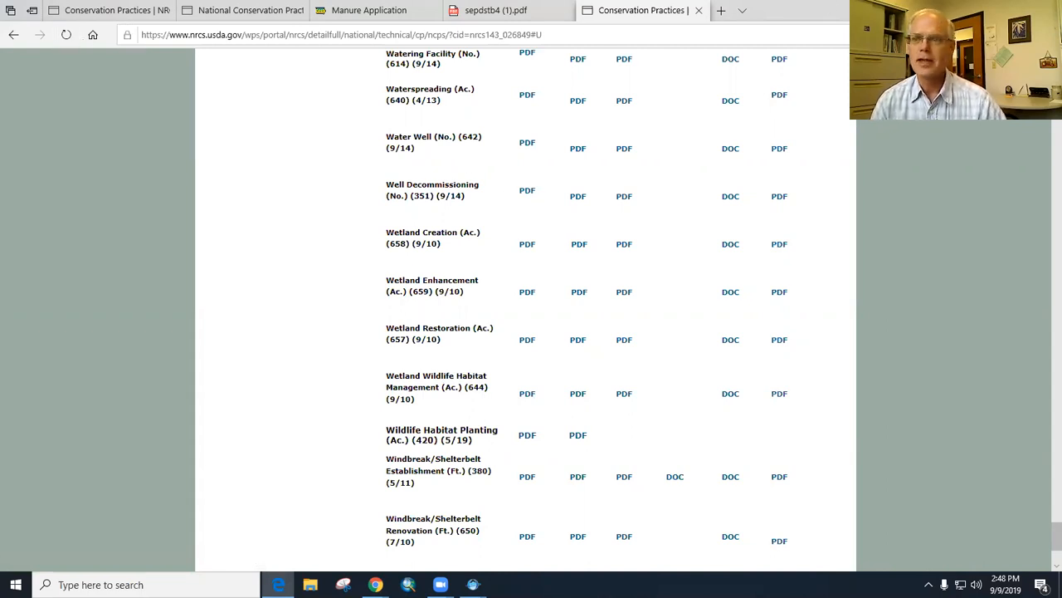
pyautogui.hotkey('alt', 'Tab')
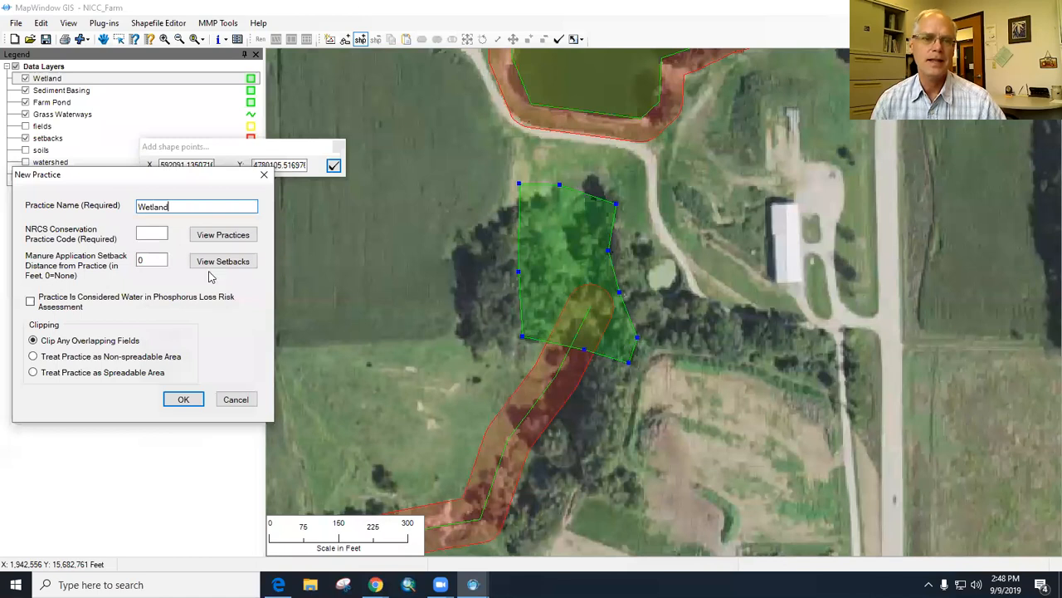
pyautogui.click(161, 235)
pyautogui.write('344')
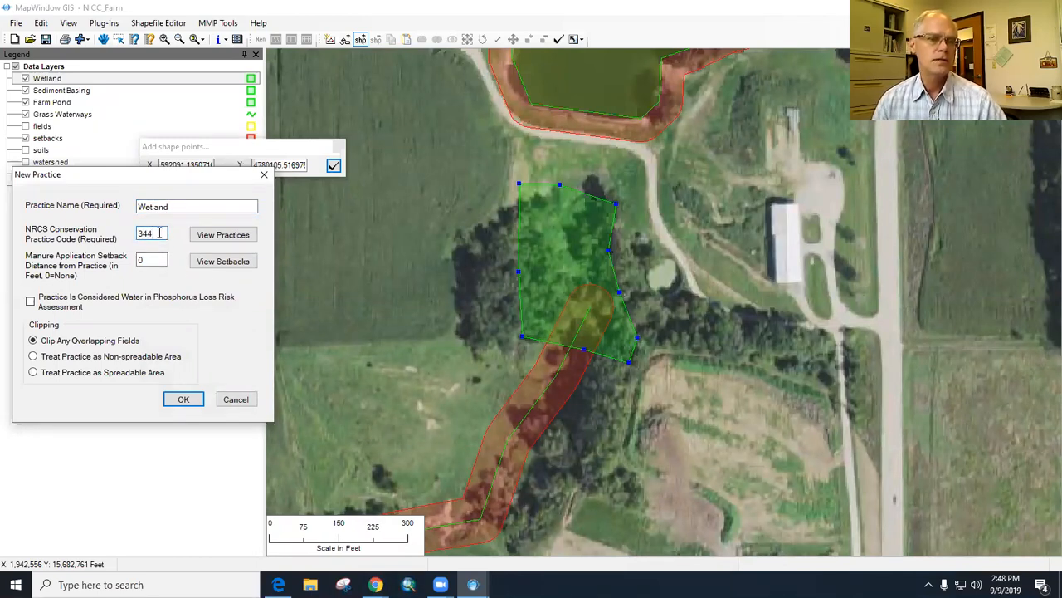
pyautogui.moveTo(158, 235); pyautogui.dragTo(137, 237)
pyautogui.write('644')
pyautogui.doubleClick(154, 258)
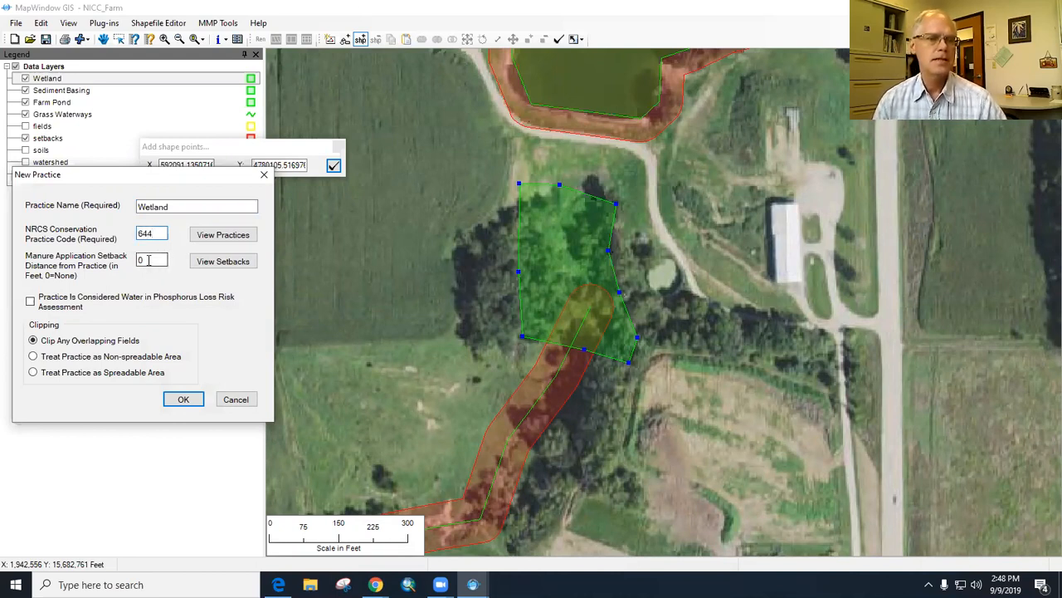
pyautogui.write('50')
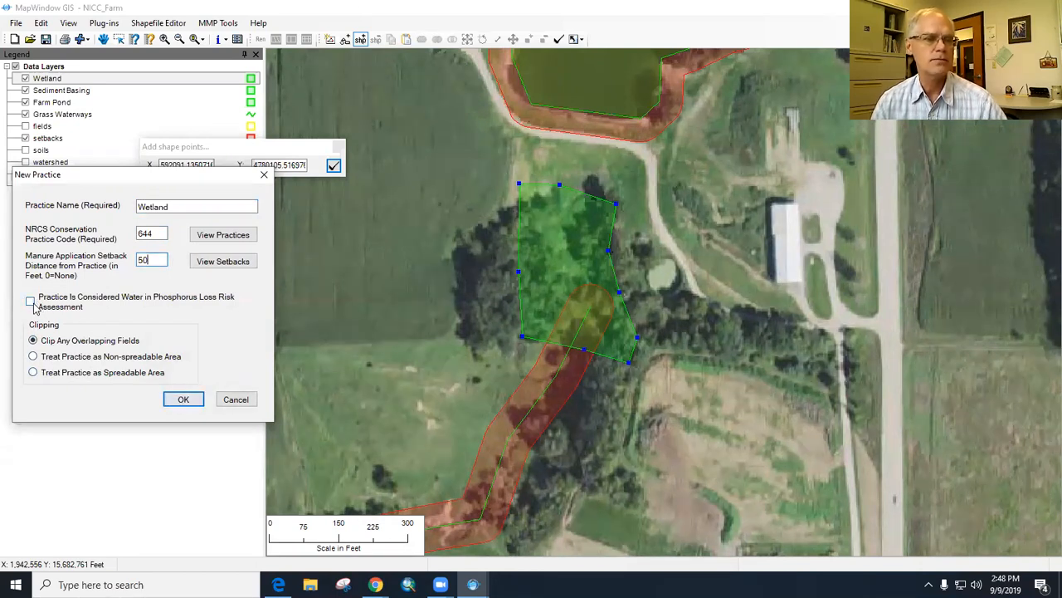
# Save the wetland practice with the option to clip any overlapping fields.
pyautogui.click(181, 400)
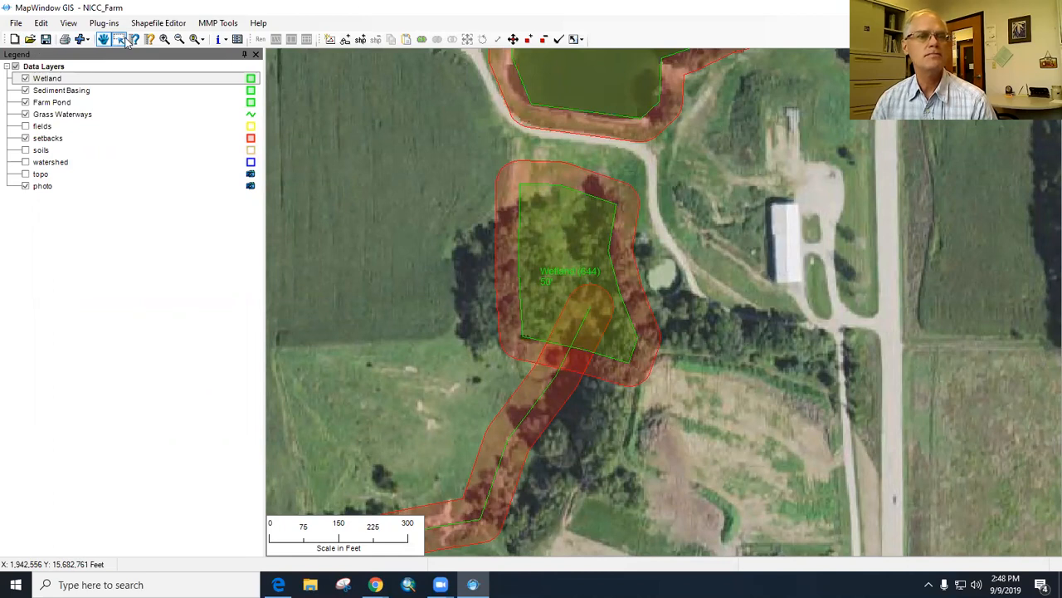
pyautogui.click(196, 39)
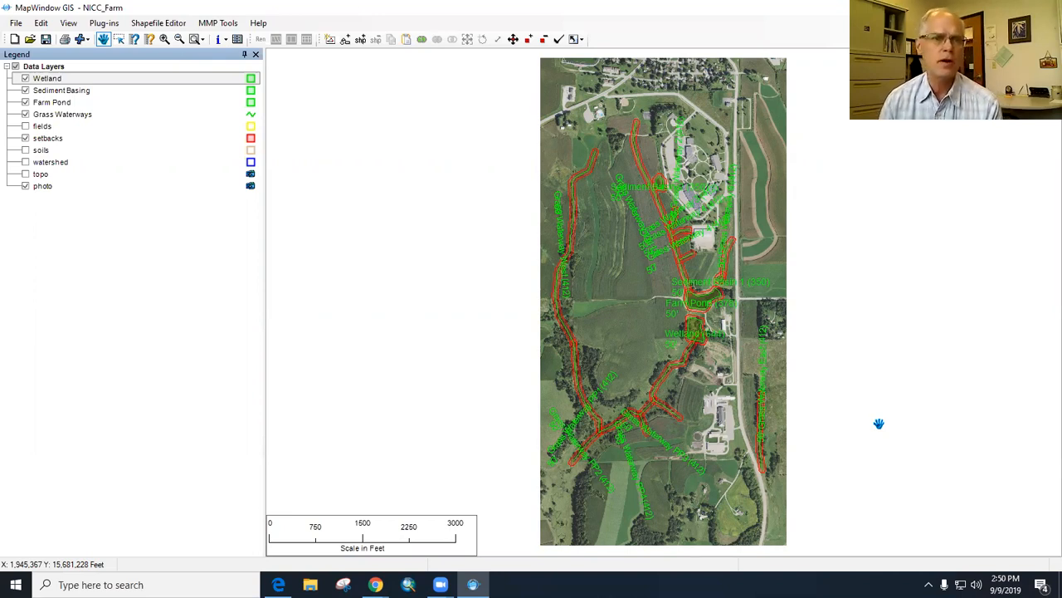
# Add a distance to water layer to the project and show the fields layer.
pyautogui.click(216, 23)
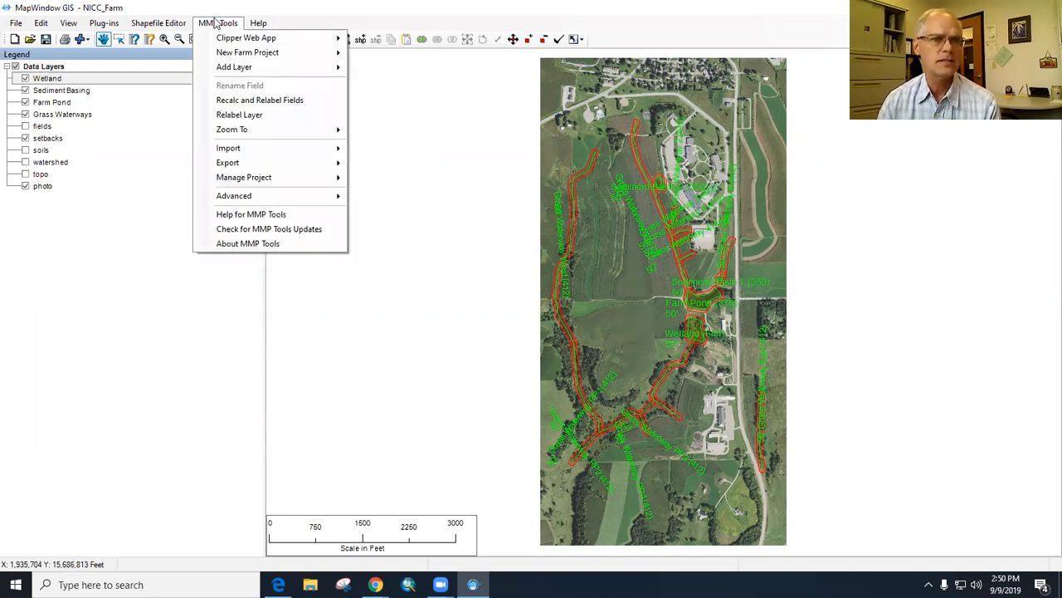
pyautogui.moveTo(234, 68)
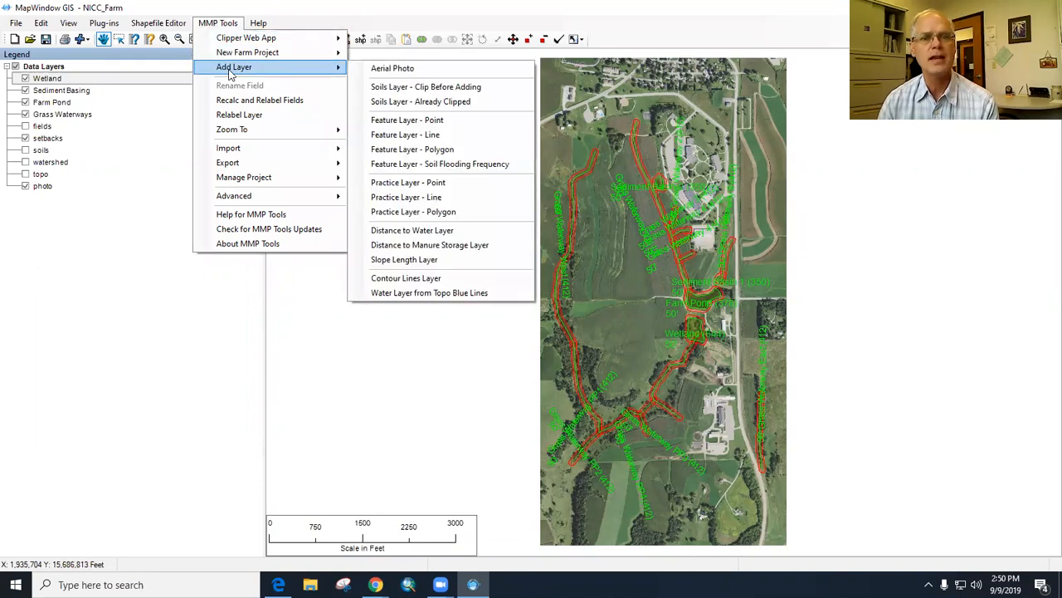
pyautogui.click(429, 232)
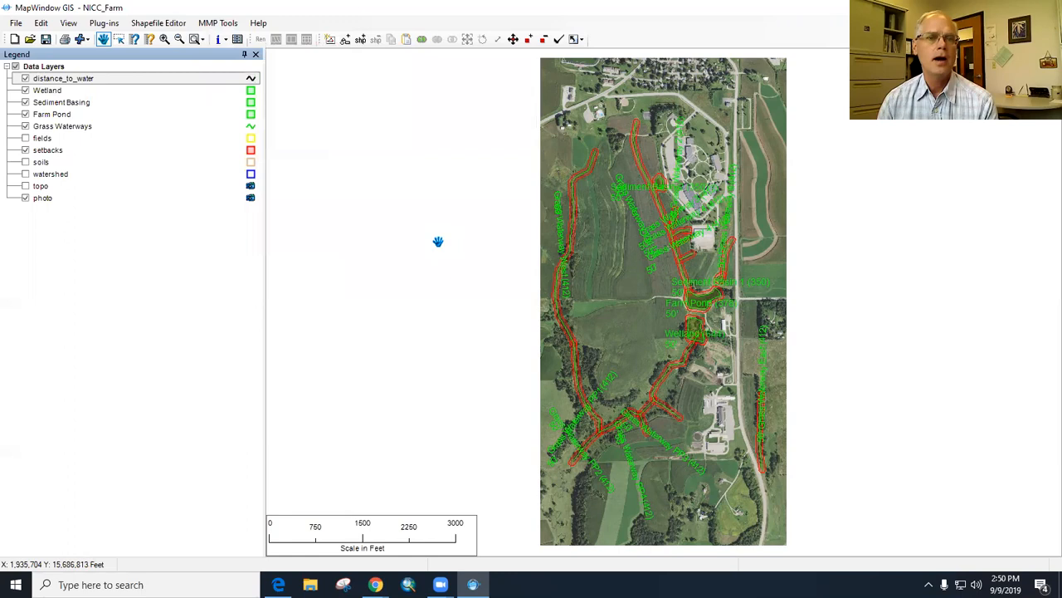
pyautogui.click(24, 139)
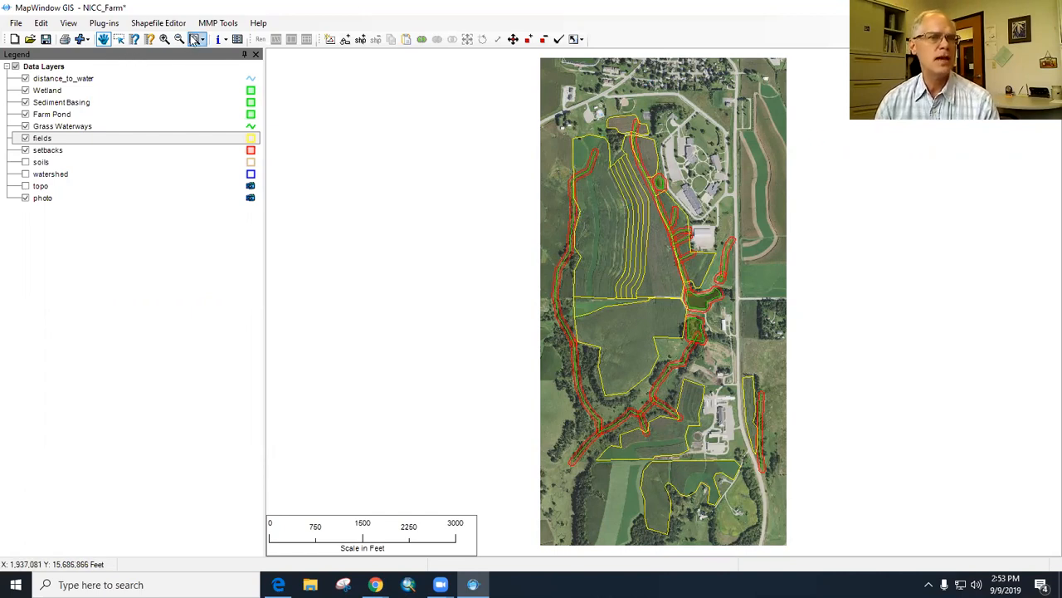
# On the distance_to_water layer, draw a line from the middle of the northernmost field to the upper end of its grass waterway.
pyautogui.click(164, 39)
pyautogui.moveTo(531, 84); pyautogui.dragTo(767, 284)
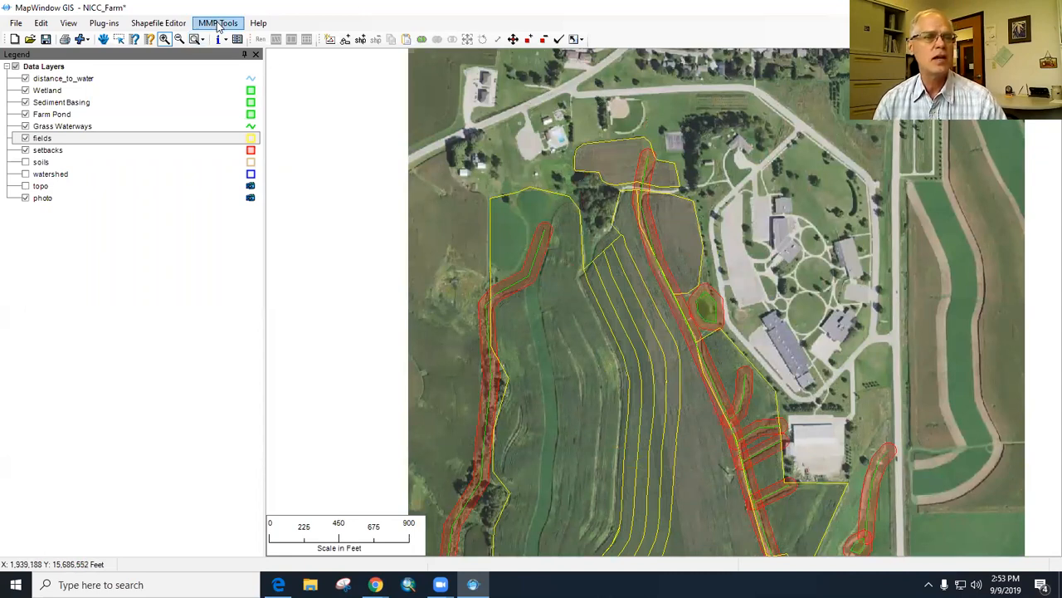
pyautogui.click(83, 82)
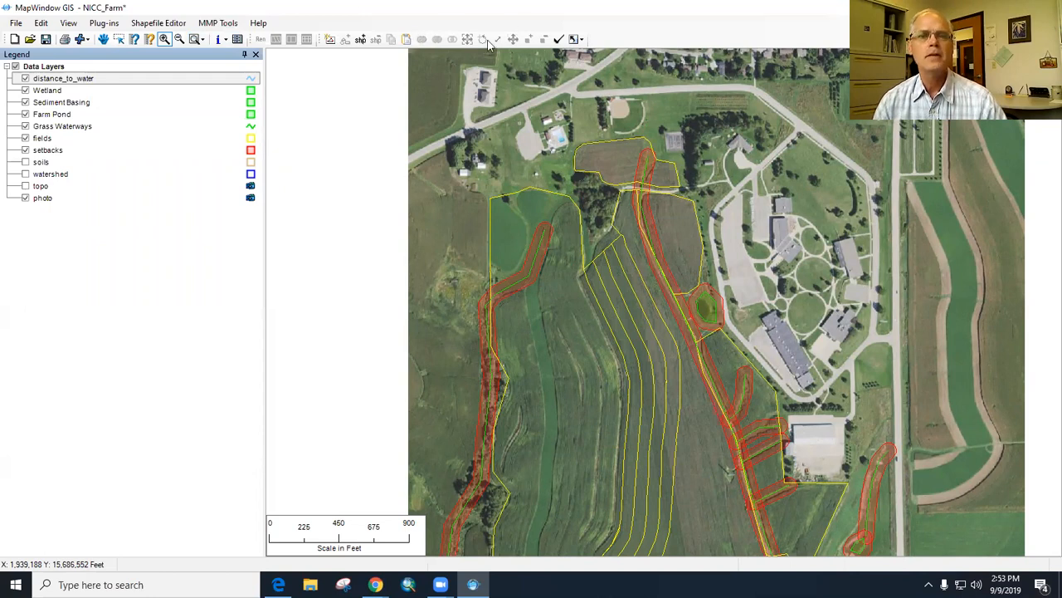
pyautogui.click(361, 40)
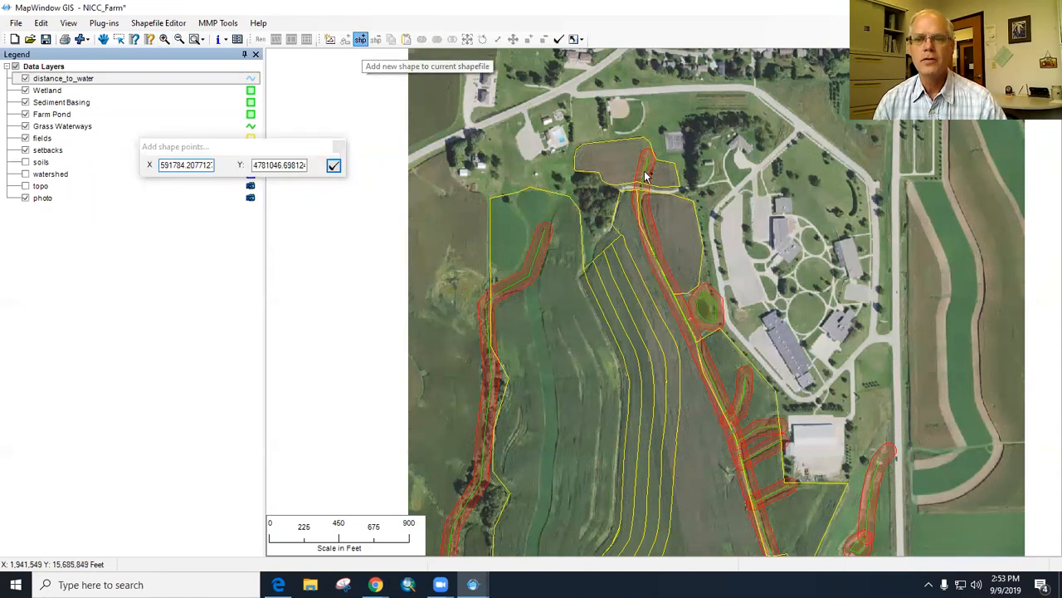
pyautogui.click(645, 172)
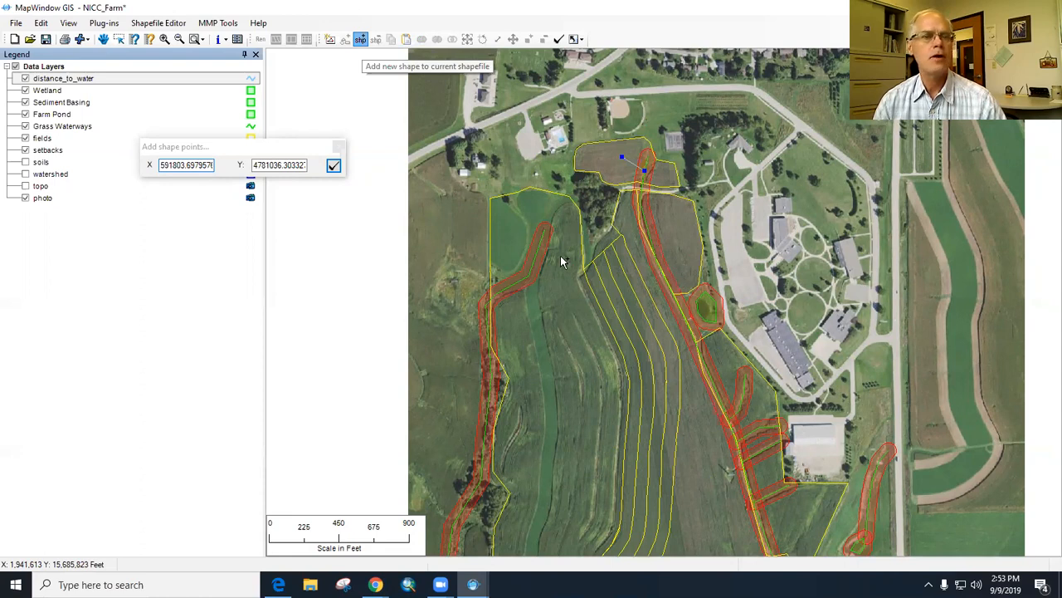
pyautogui.press('Escape')
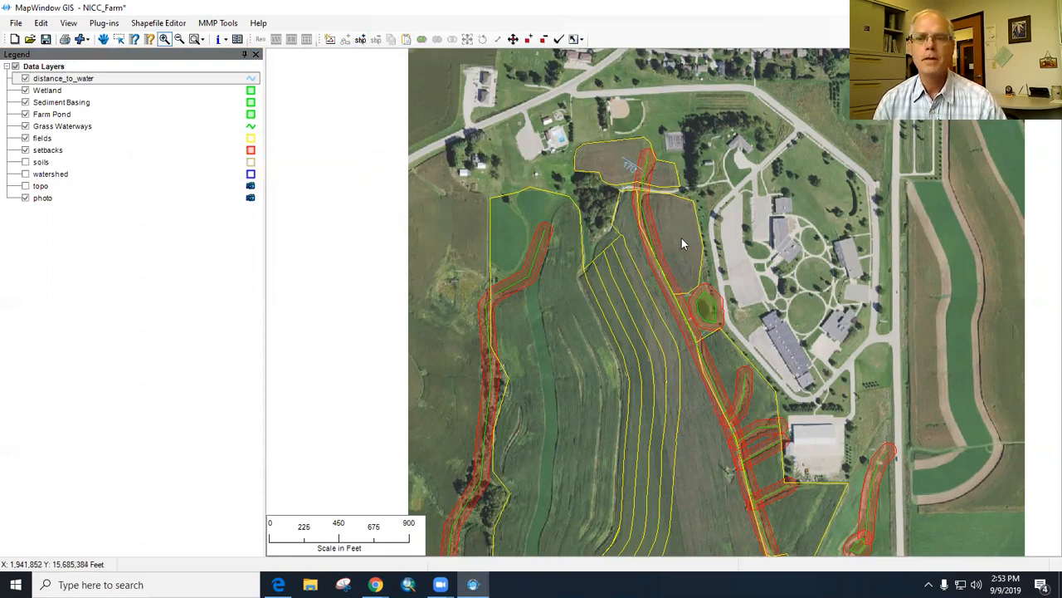
# Draw a distance-to-water line from the field north of the round sediment basin to the grass waterway along its west edge.
pyautogui.click(678, 230)
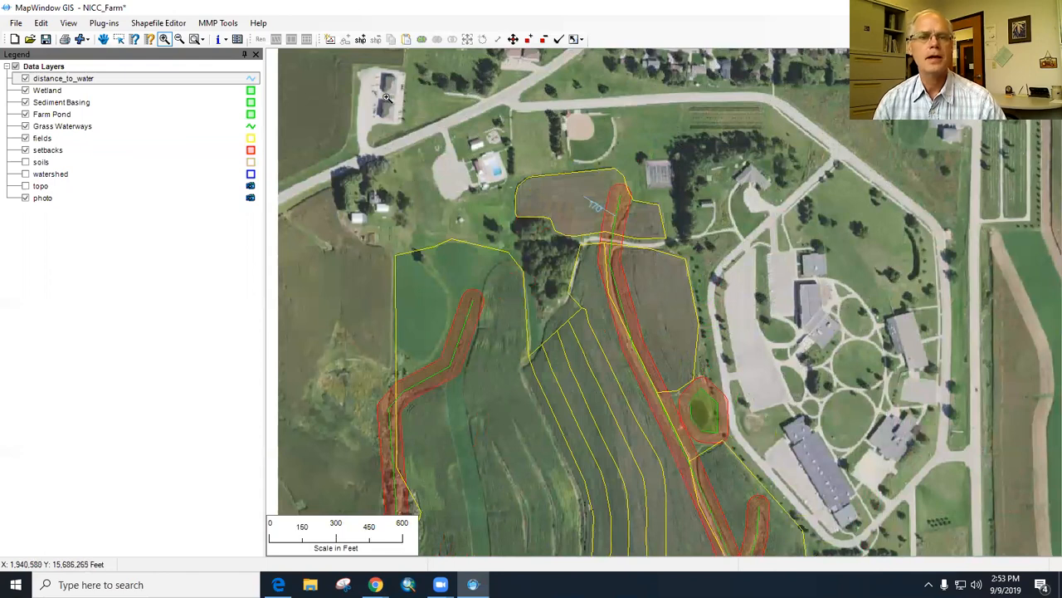
pyautogui.click(361, 40)
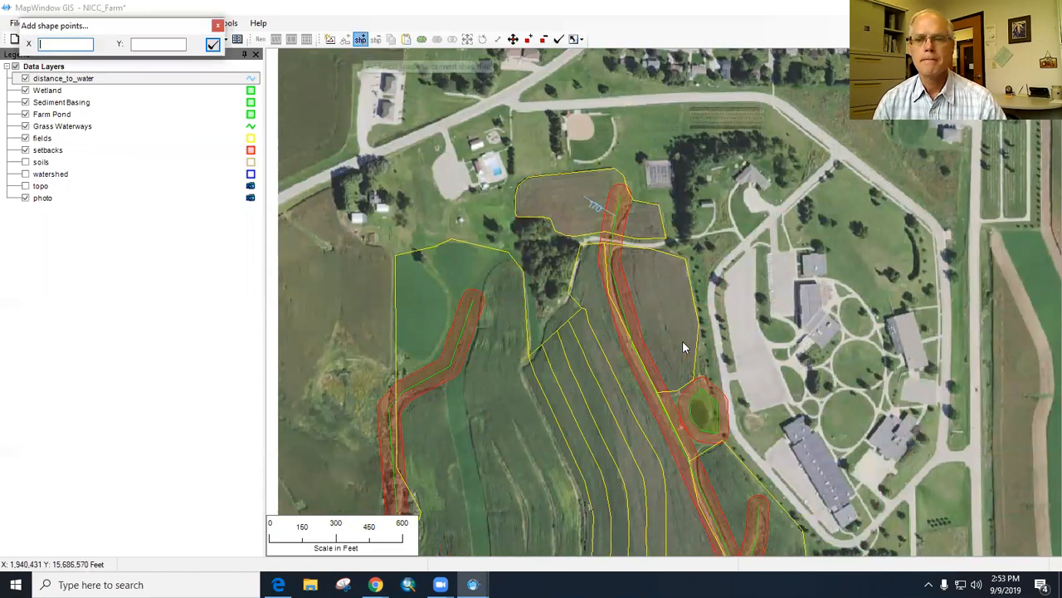
pyautogui.click(626, 331)
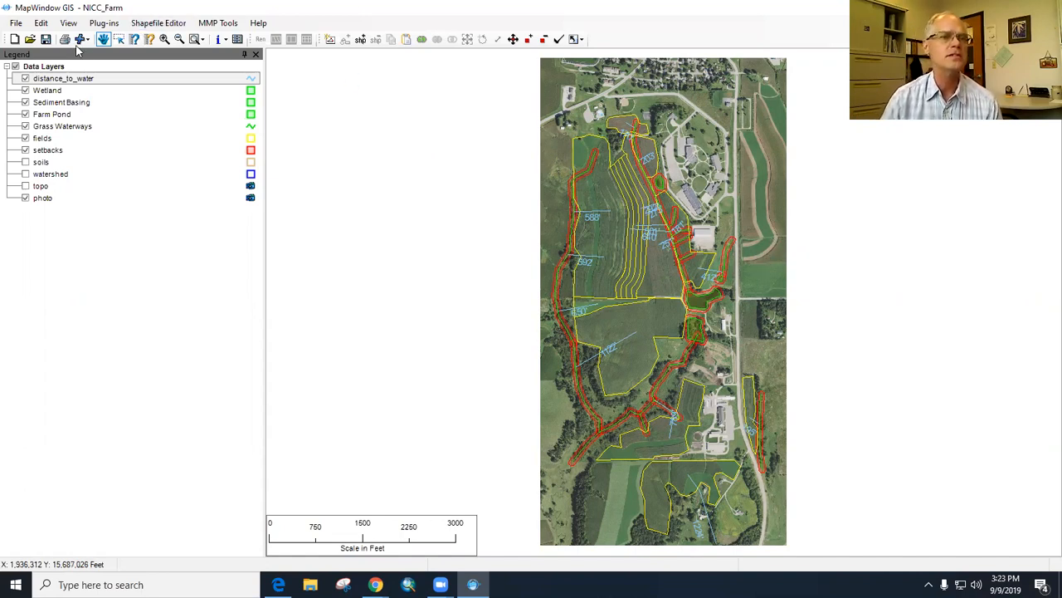
# Add a polygon feature layer named Manure Storage for the round tank and rectangular pit west of the barns.
pyautogui.click(164, 40)
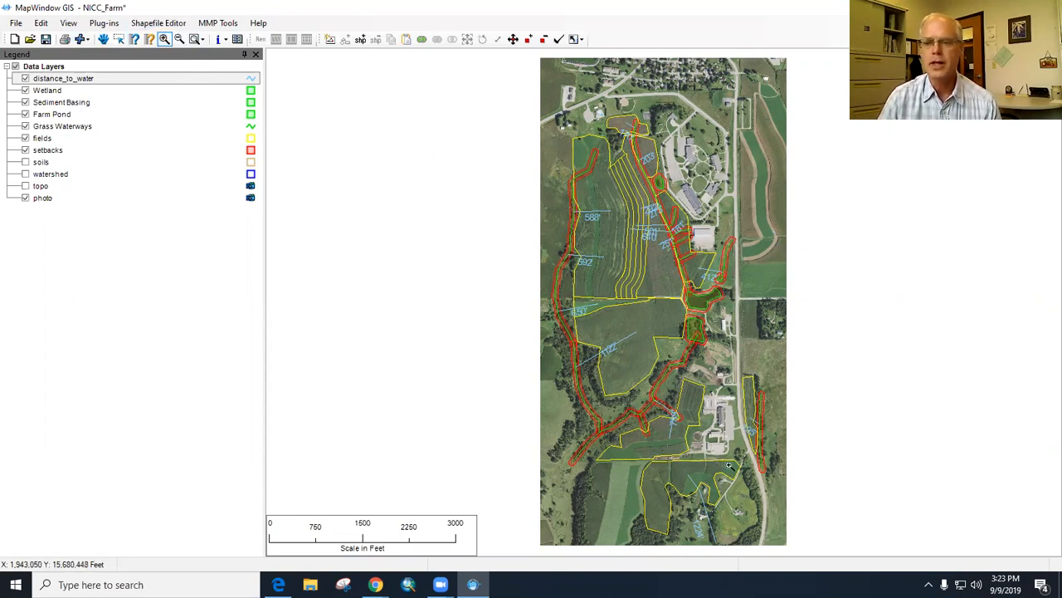
pyautogui.moveTo(729, 467); pyautogui.dragTo(671, 416)
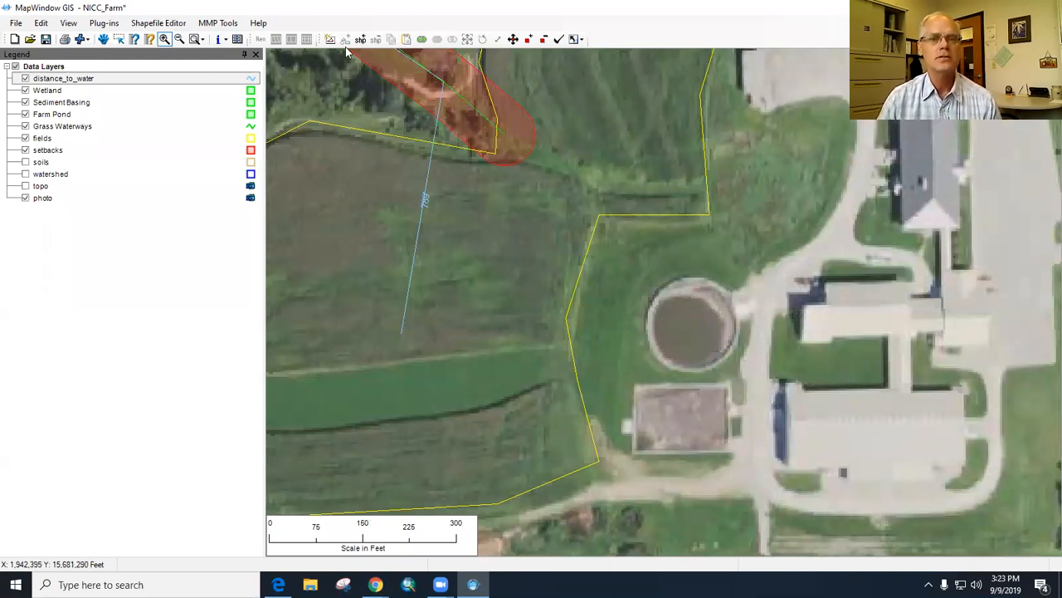
pyautogui.click(221, 23)
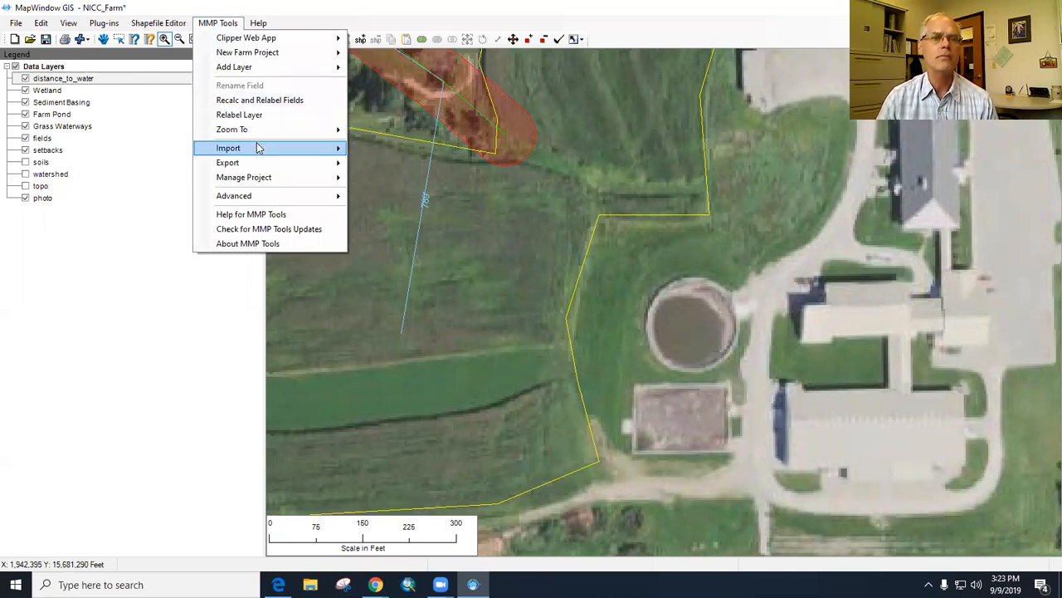
pyautogui.moveTo(238, 68)
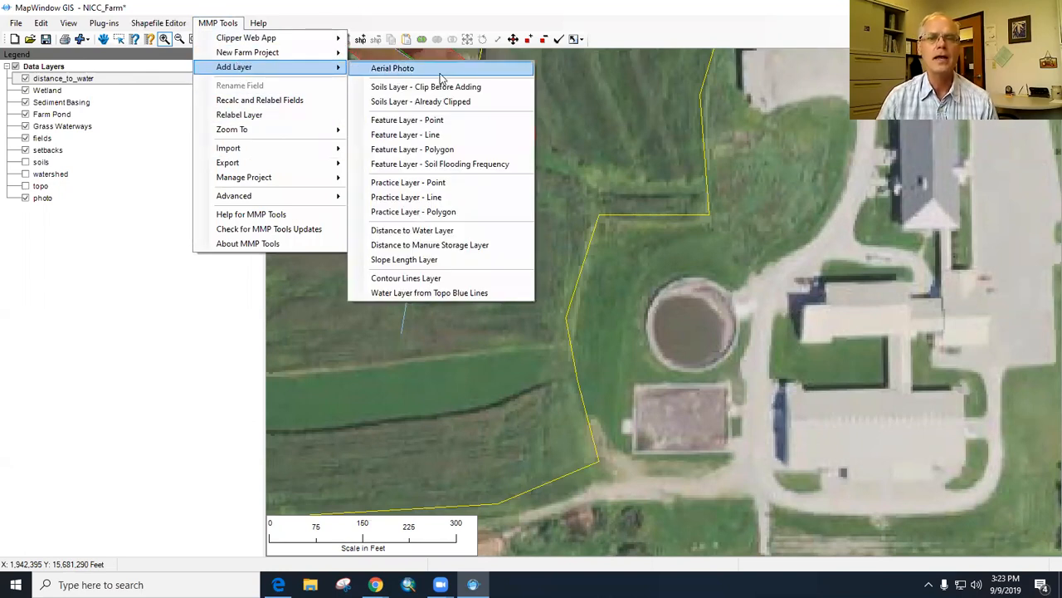
pyautogui.click(448, 152)
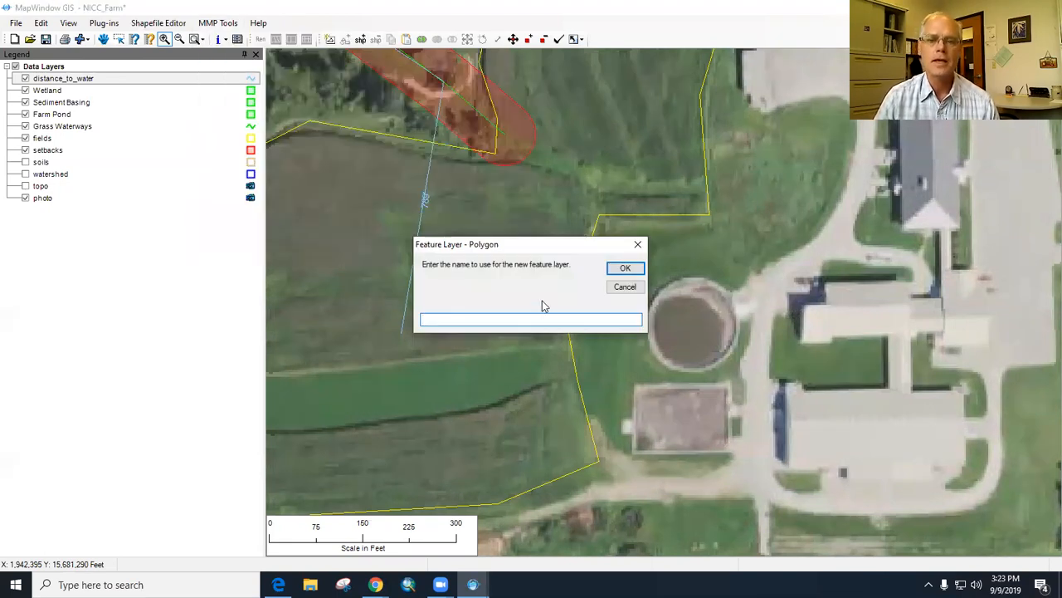
pyautogui.write('Masn')
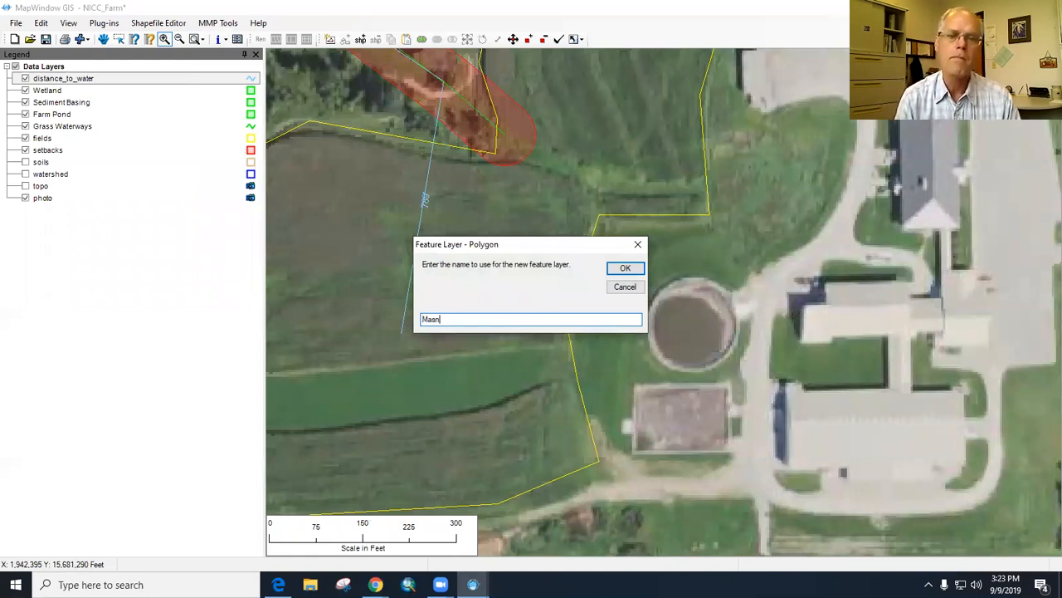
pyautogui.write('ure Stor')
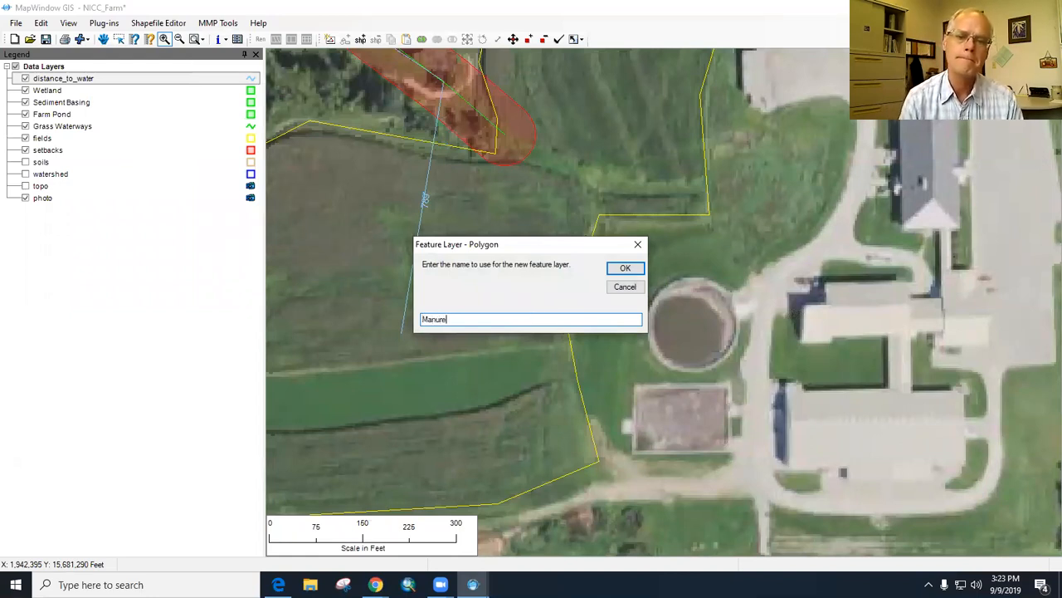
pyautogui.press('BackSpace')
pyautogui.press('BackSpace')
pyautogui.write('orage')
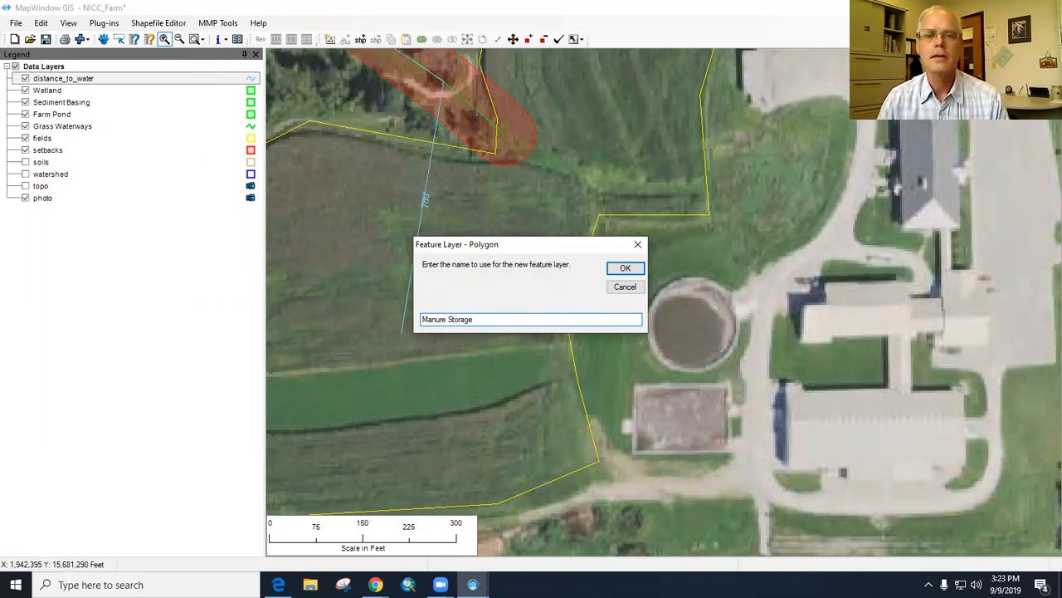
pyautogui.click(628, 270)
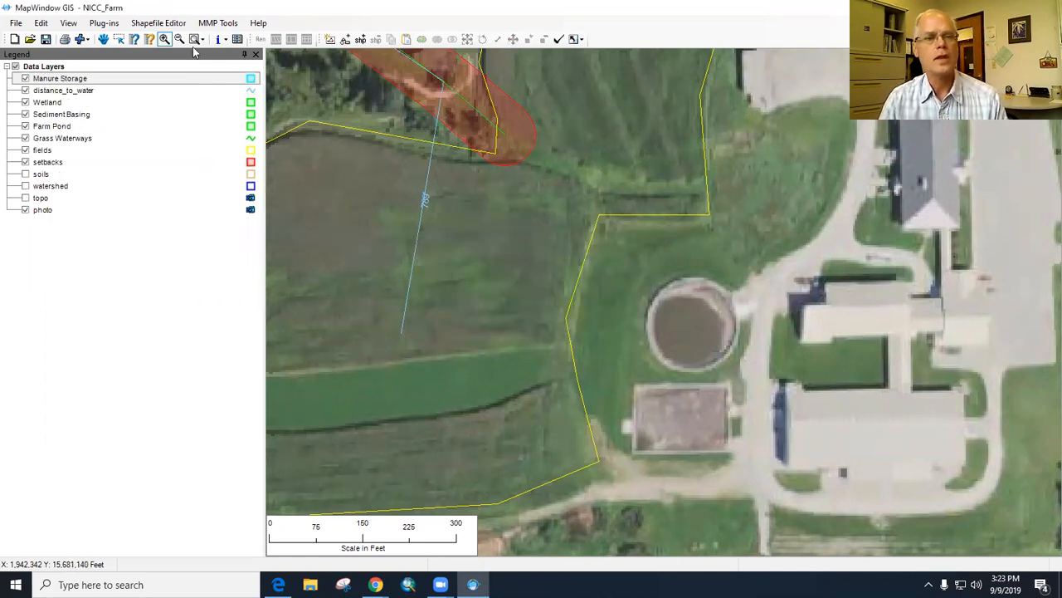
# Trace one four-cornered polygon around both the round manure tank and the rectangular pit south of it.
pyautogui.click(360, 39)
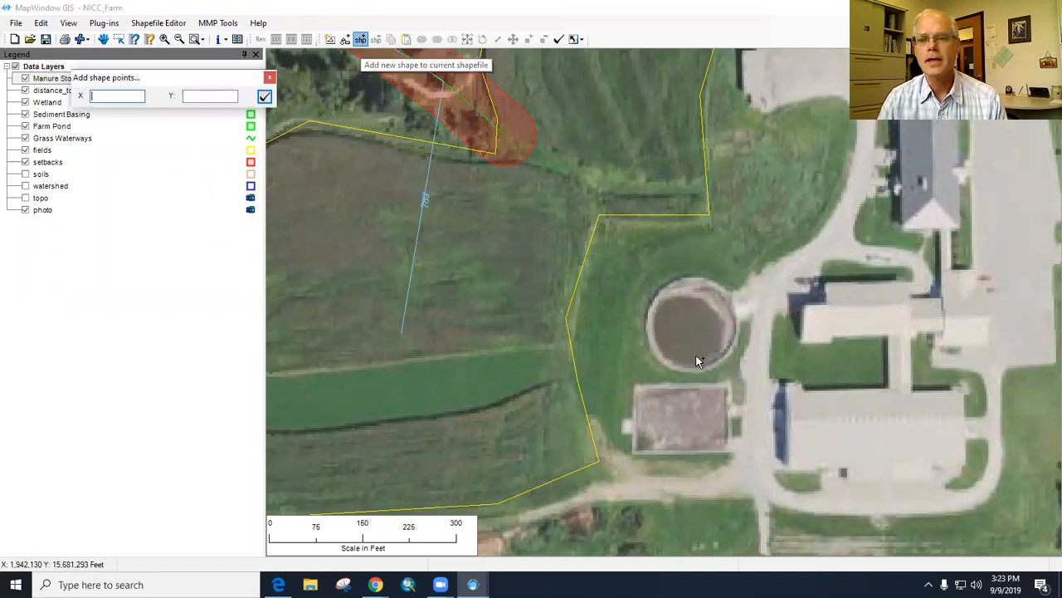
pyautogui.click(641, 287)
pyautogui.click(632, 451)
pyautogui.click(735, 452)
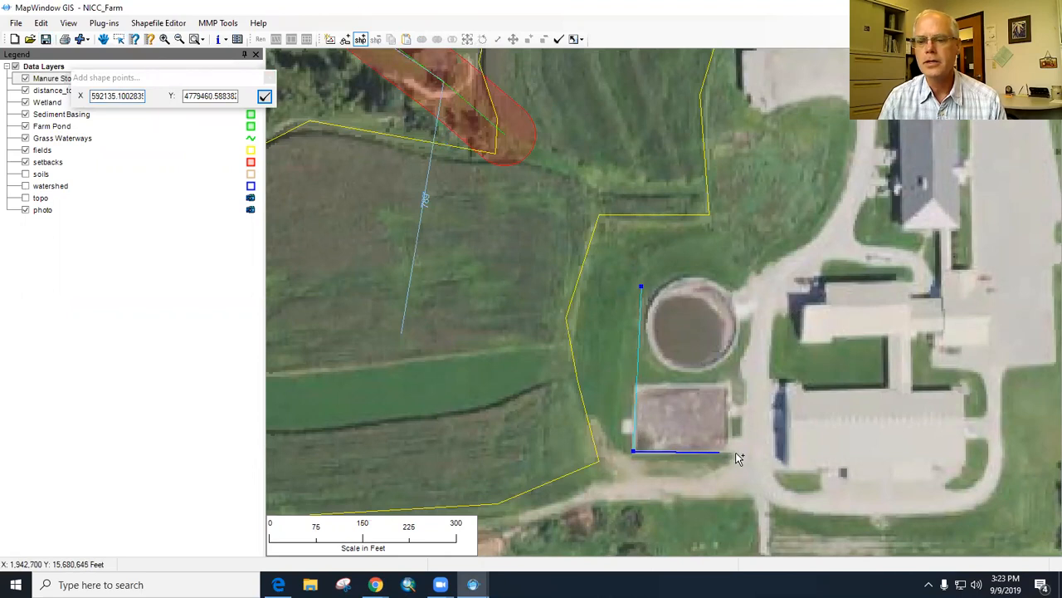
pyautogui.click(738, 280)
pyautogui.rightClick(724, 281)
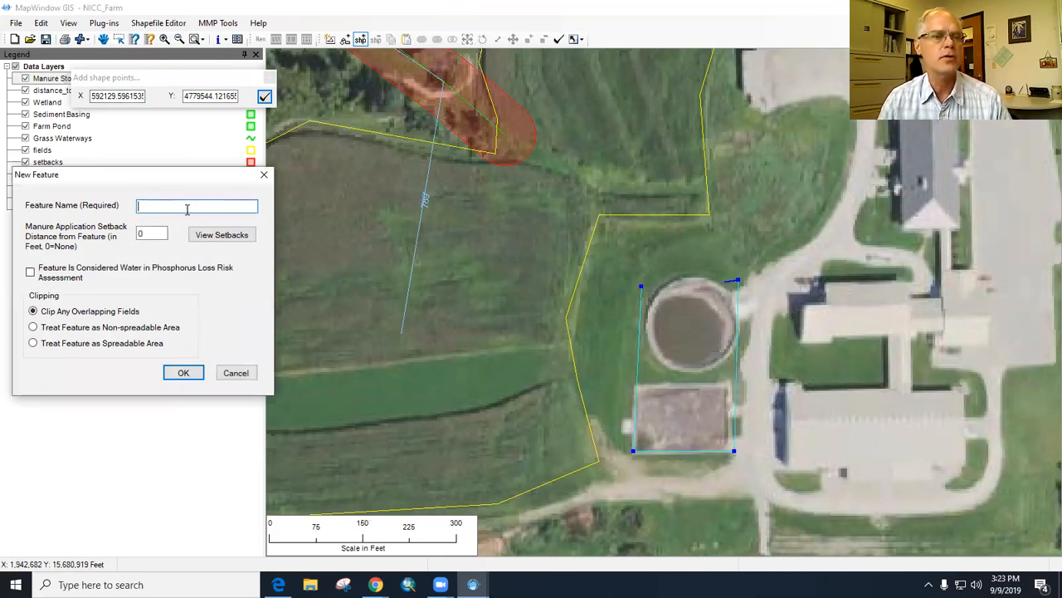
# Name the feature Manure, treat it as a non-spreadable area, and save it without clipping any overlapping fields.
pyautogui.write('Manure')
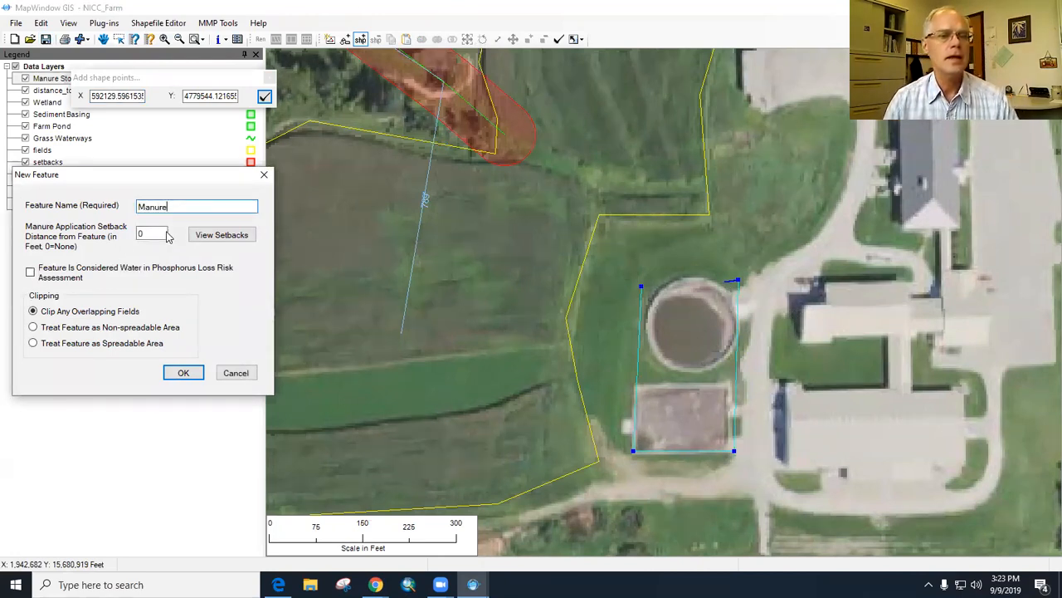
pyautogui.click(33, 327)
pyautogui.click(183, 374)
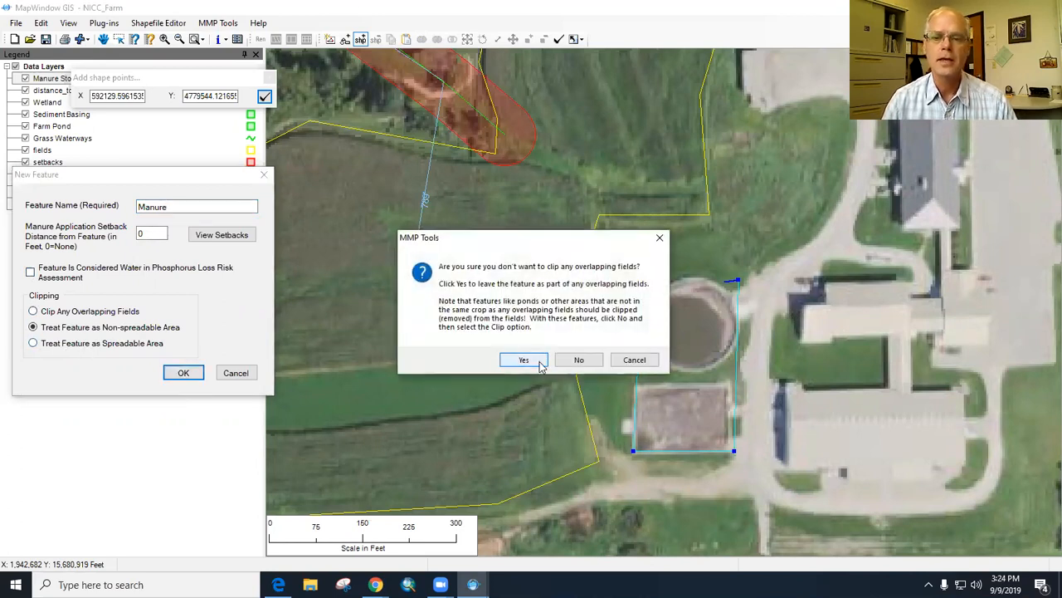
pyautogui.click(535, 364)
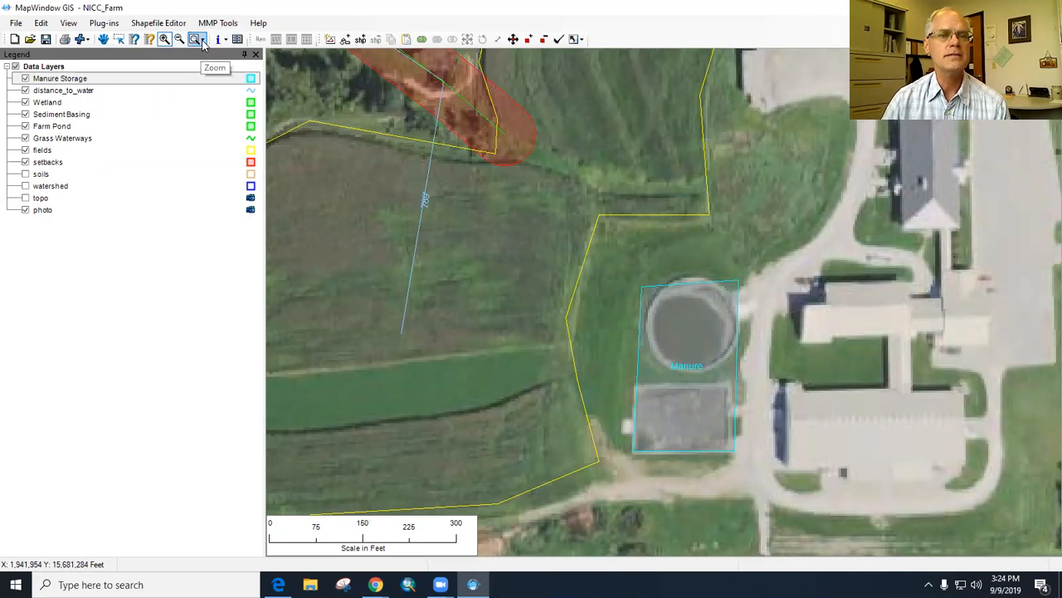
# Hide the distance_to_water, Wetland, Sediment Basing, Farm Pond, Grass Waterways and setbacks layers.
pyautogui.click(200, 41)
pyautogui.click(218, 102)
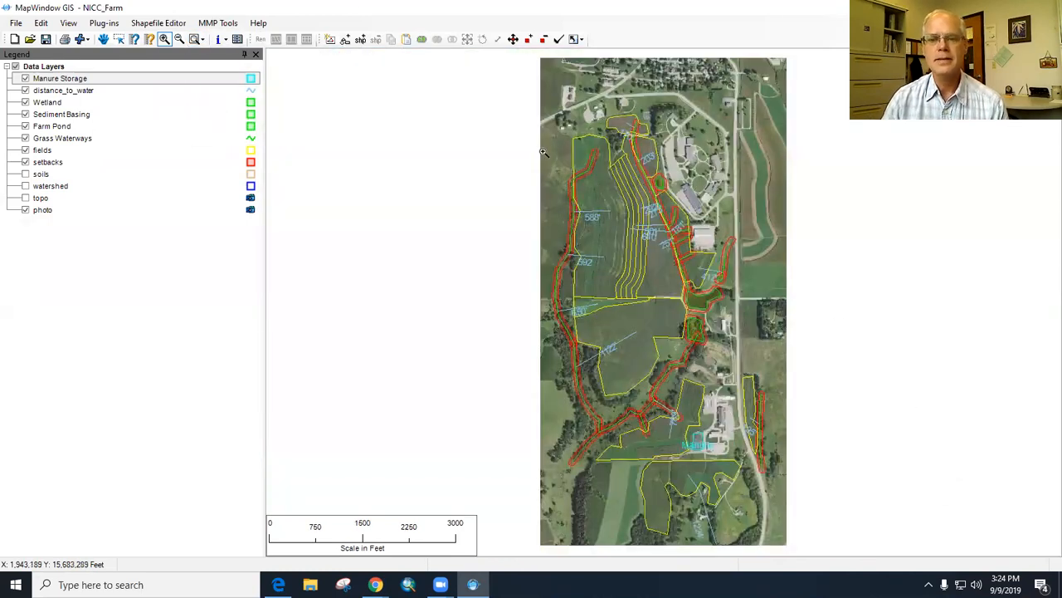
pyautogui.click(26, 90)
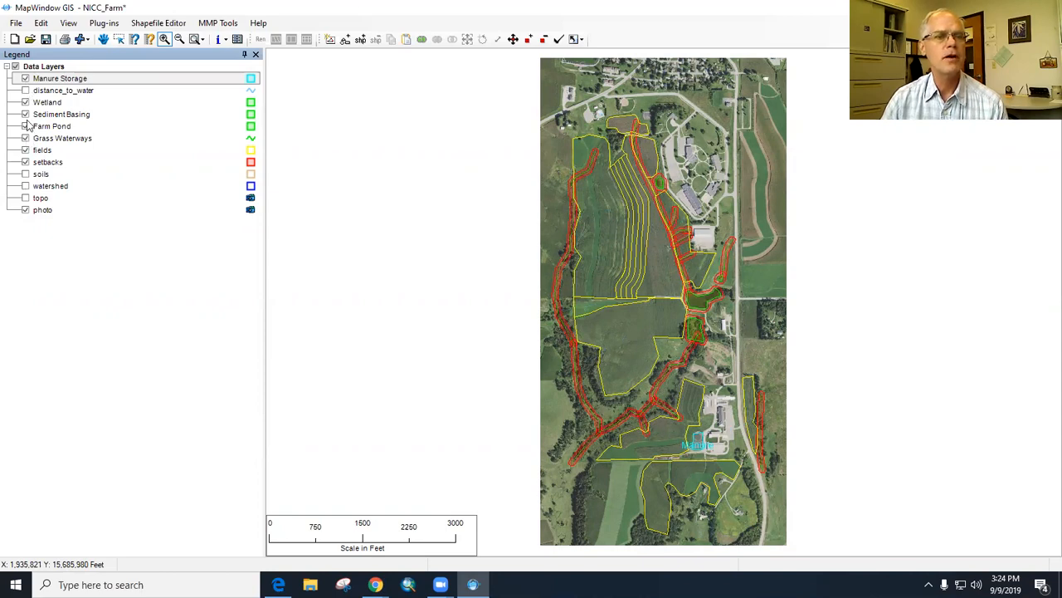
pyautogui.click(26, 114)
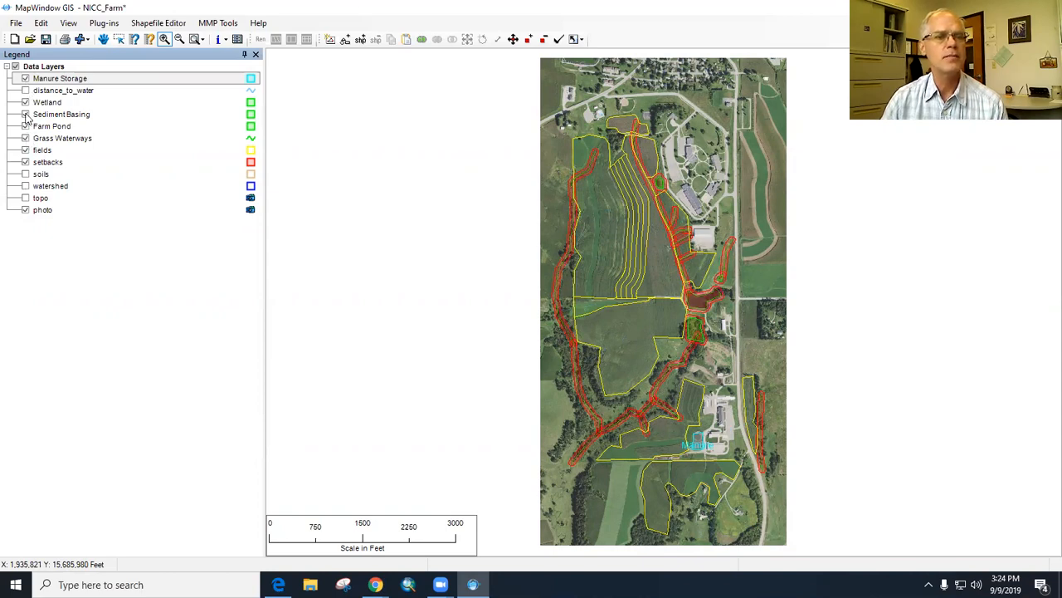
pyautogui.click(26, 161)
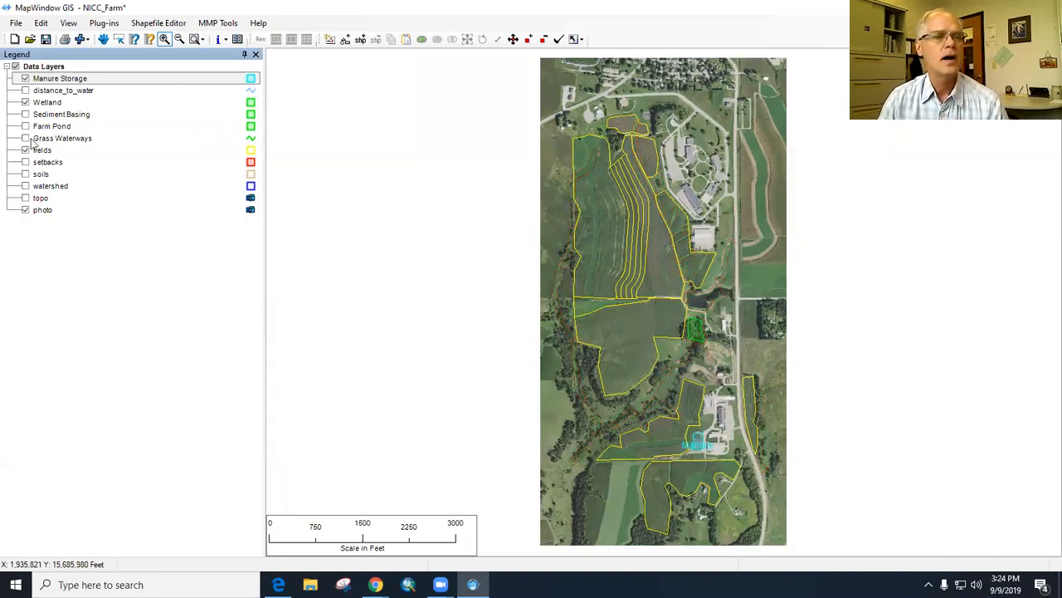
pyautogui.click(26, 102)
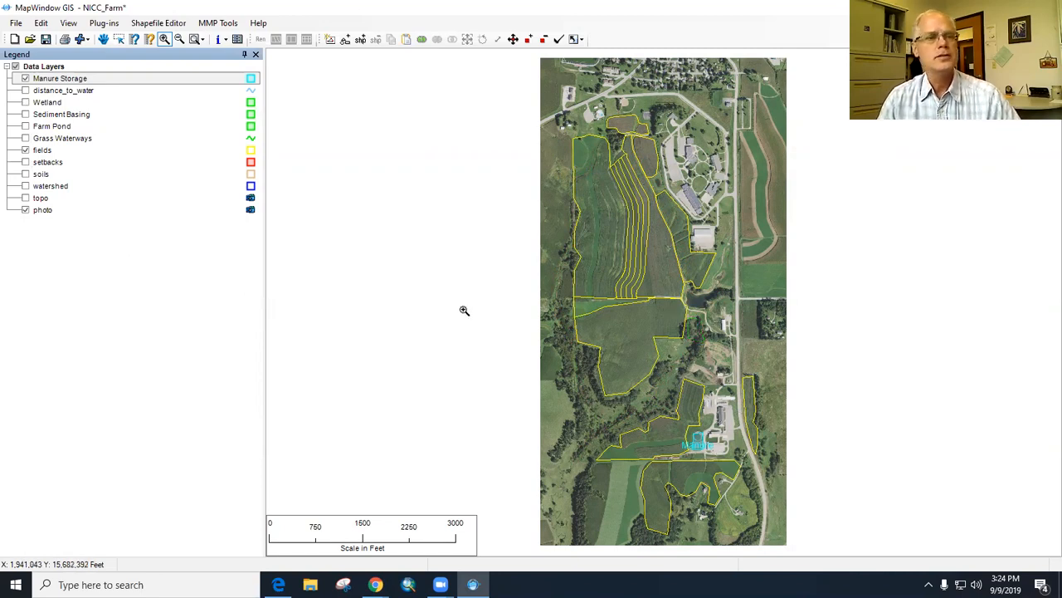
# Add a distance to manure storage layer and draw a line on it from the field west of the barns to the manure storage.
pyautogui.click(224, 25)
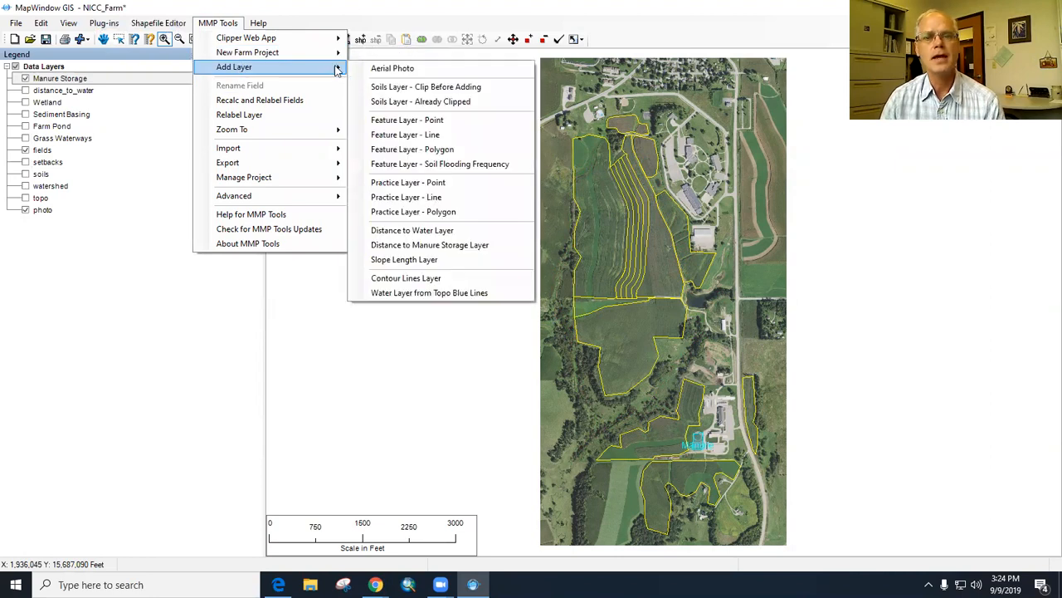
pyautogui.click(439, 247)
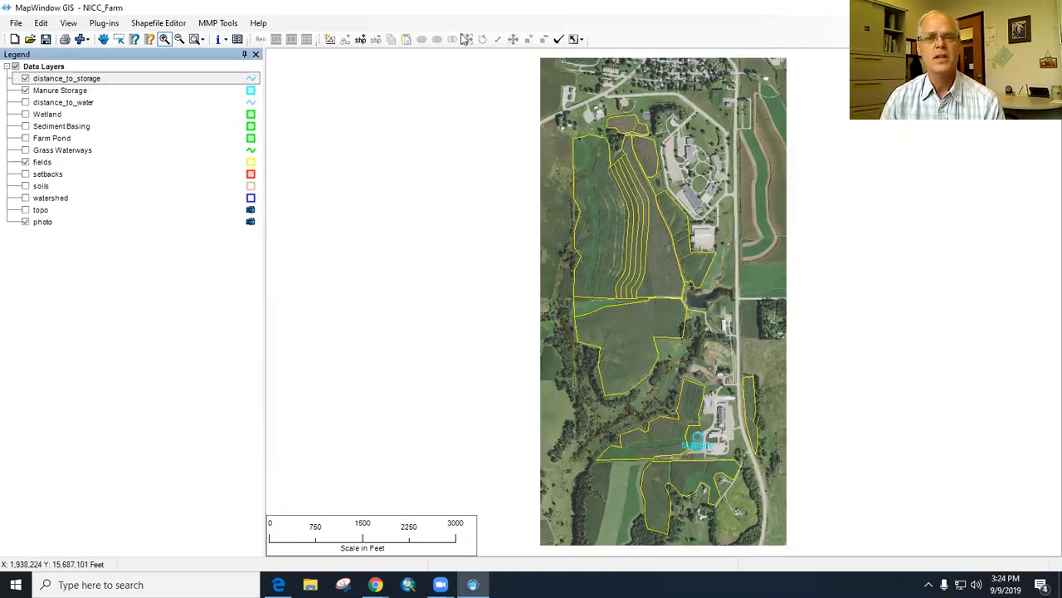
pyautogui.click(361, 40)
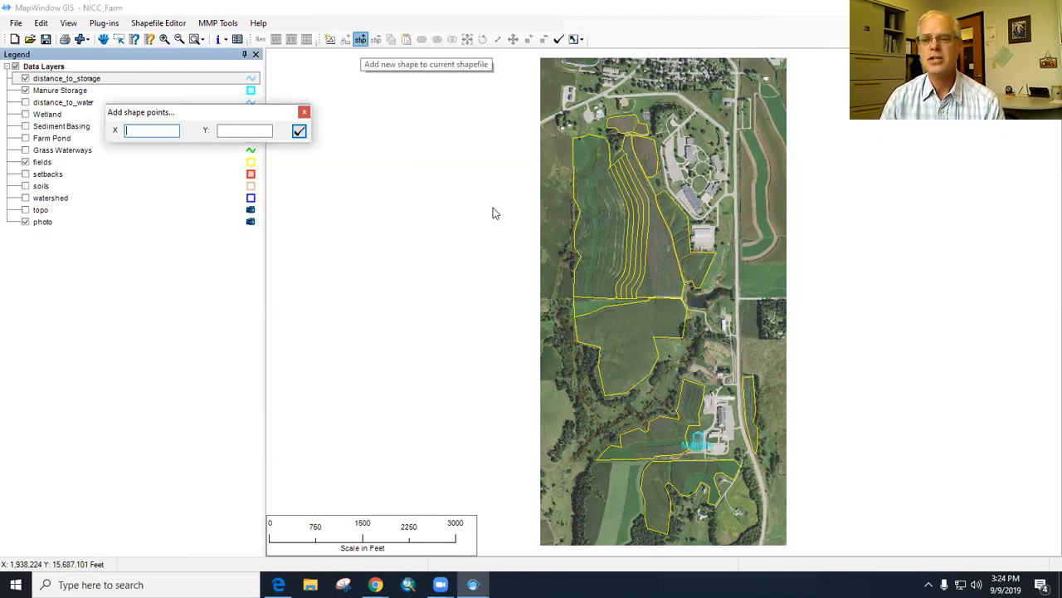
pyautogui.click(674, 438)
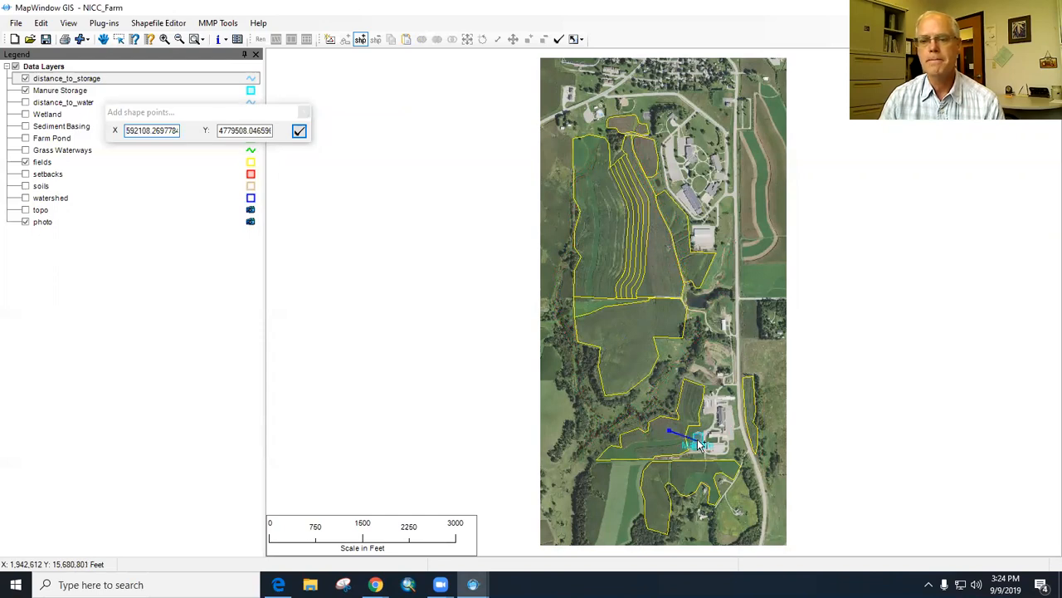
pyautogui.rightClick(698, 444)
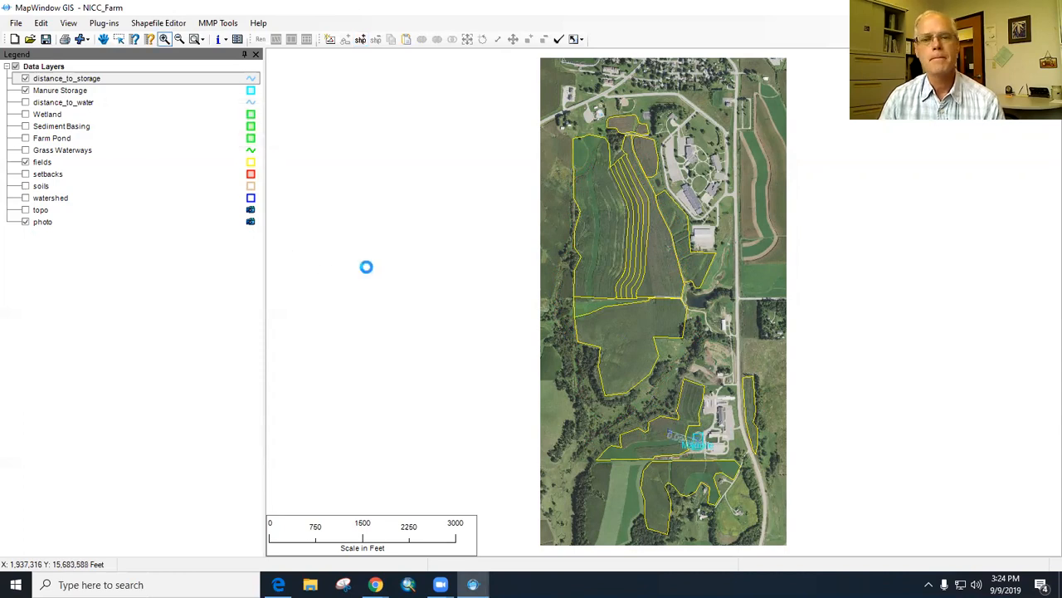